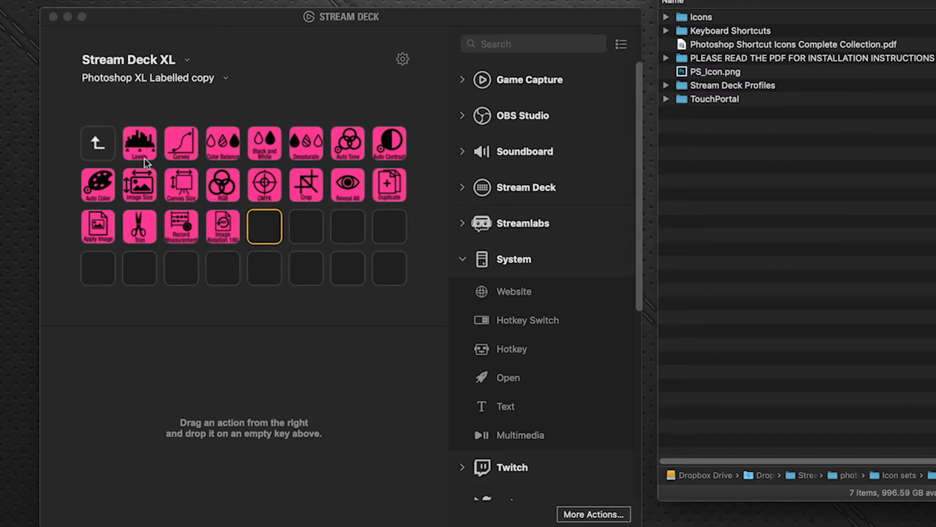
# - Leave the Image folder of the Stream Deck profile, look through the Edit folder's keys, and return to the main page
pyautogui.click(108, 153)
pyautogui.doubleClick(107, 151)
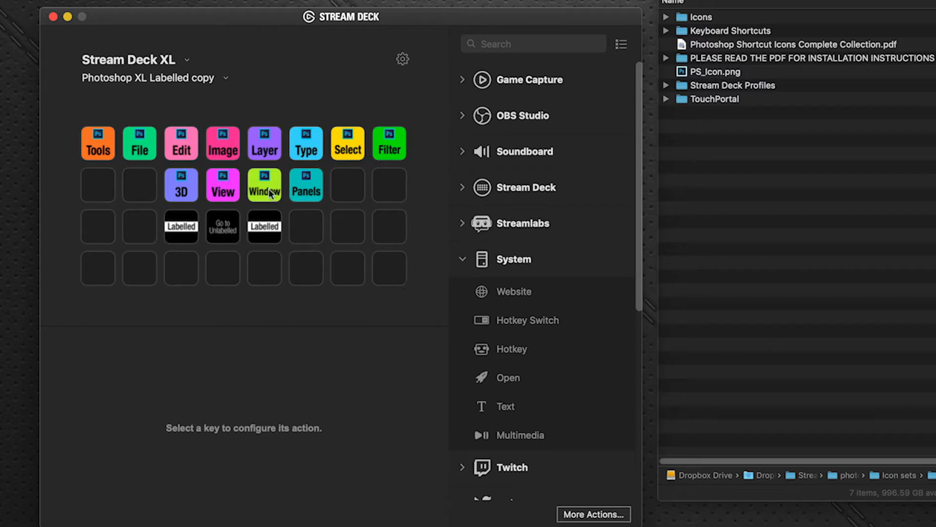
pyautogui.doubleClick(187, 145)
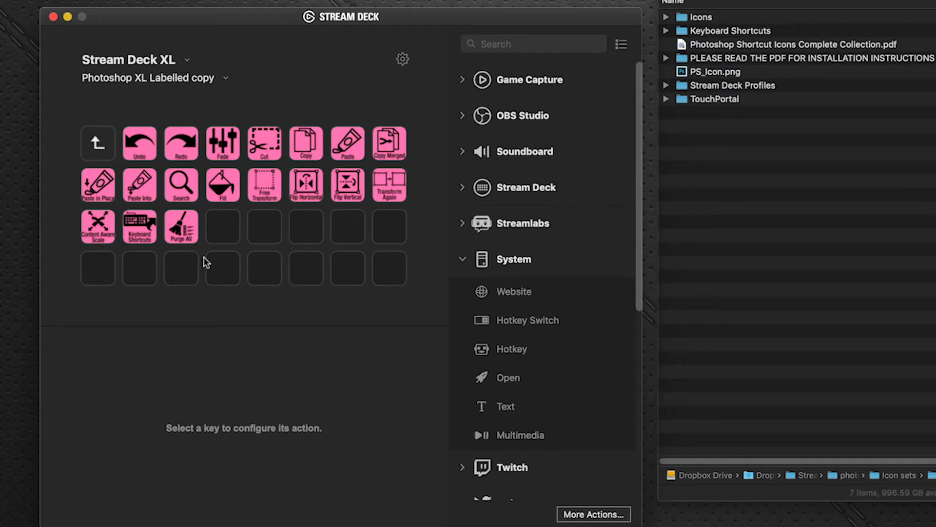
pyautogui.doubleClick(103, 144)
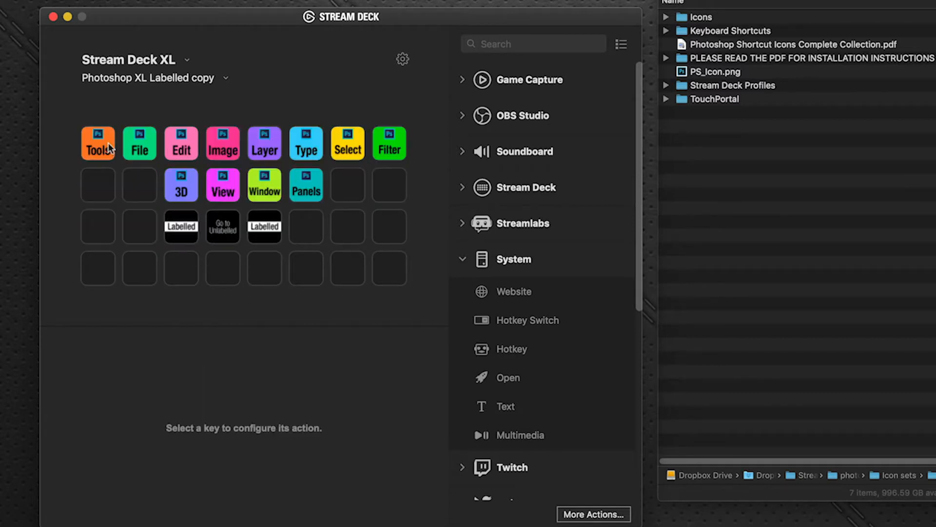
# - Place a Hotkey action on the empty key after Image Rotation 180 in the profile's Image folder
pyautogui.doubleClick(220, 141)
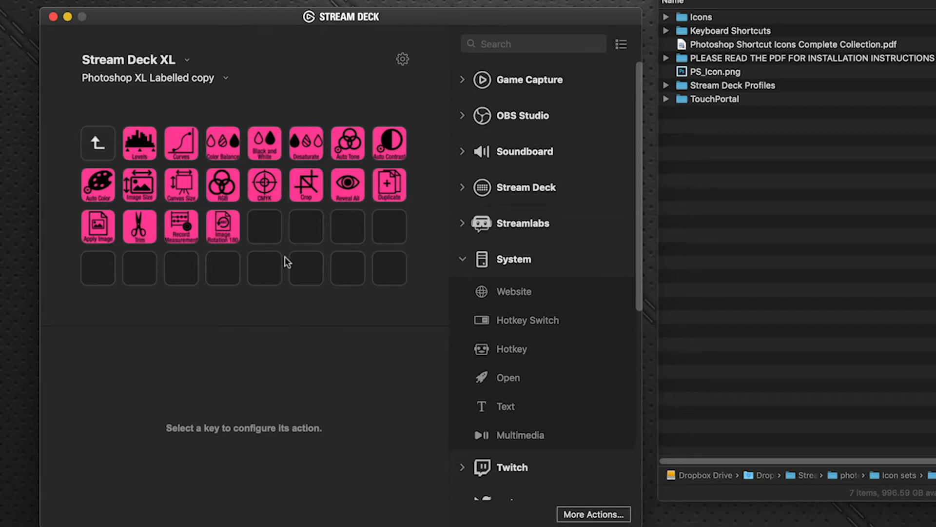
pyautogui.click(272, 237)
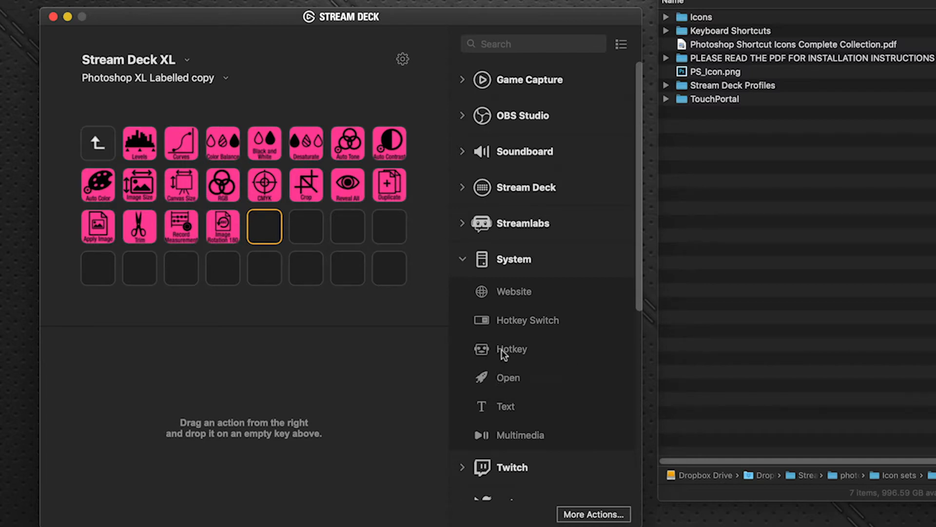
pyautogui.moveTo(501, 349); pyautogui.dragTo(264, 227)
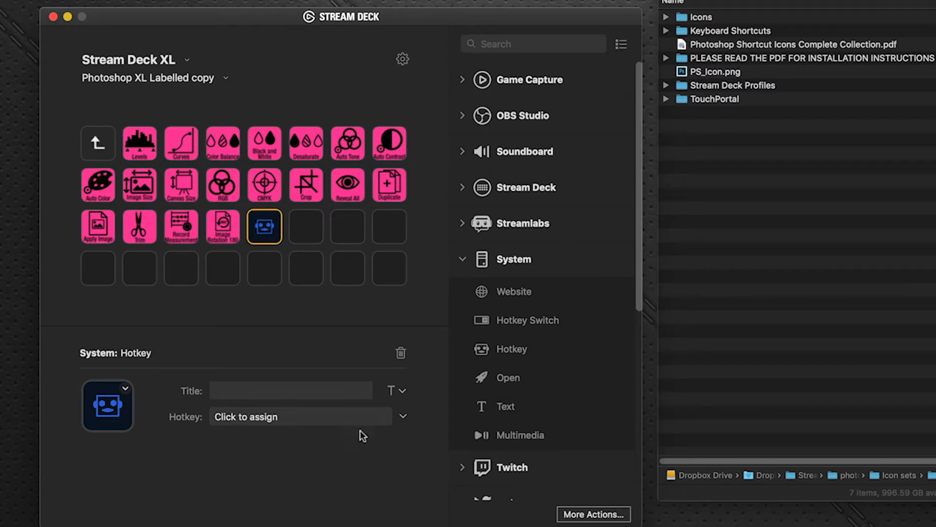
# - Switch to Photoshop and check which Image adjustment commands have keyboard shortcuts
pyautogui.press('super+Tab')
pyautogui.press('super+Tab')
pyautogui.press('super+shift+Tab')
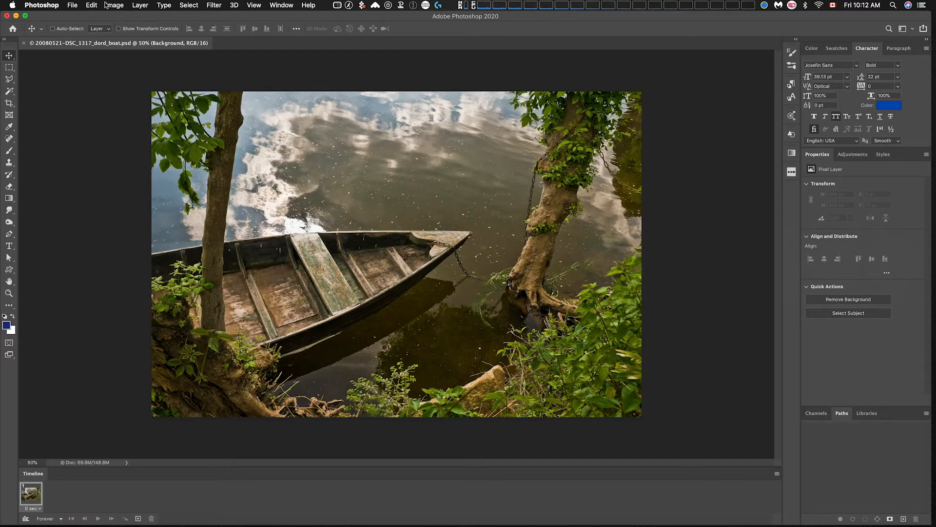
pyautogui.click(108, 5)
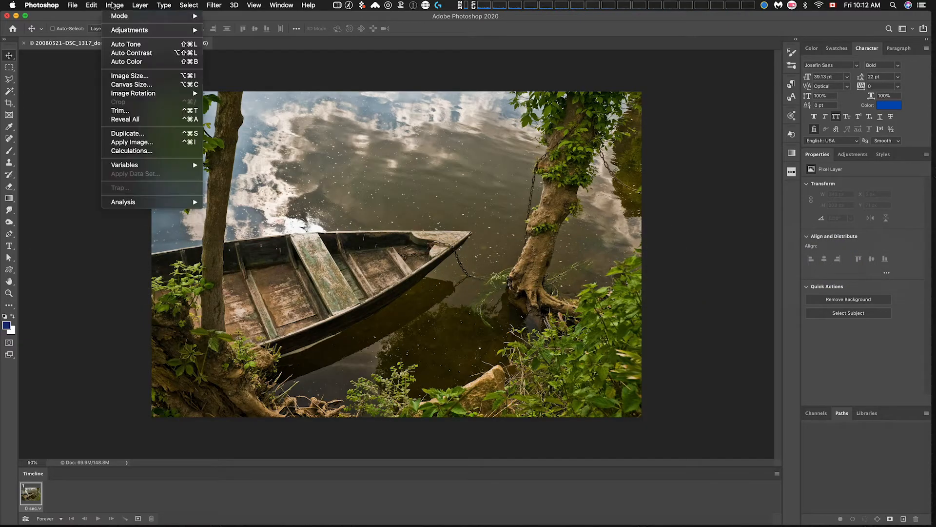
pyautogui.moveTo(122, 31)
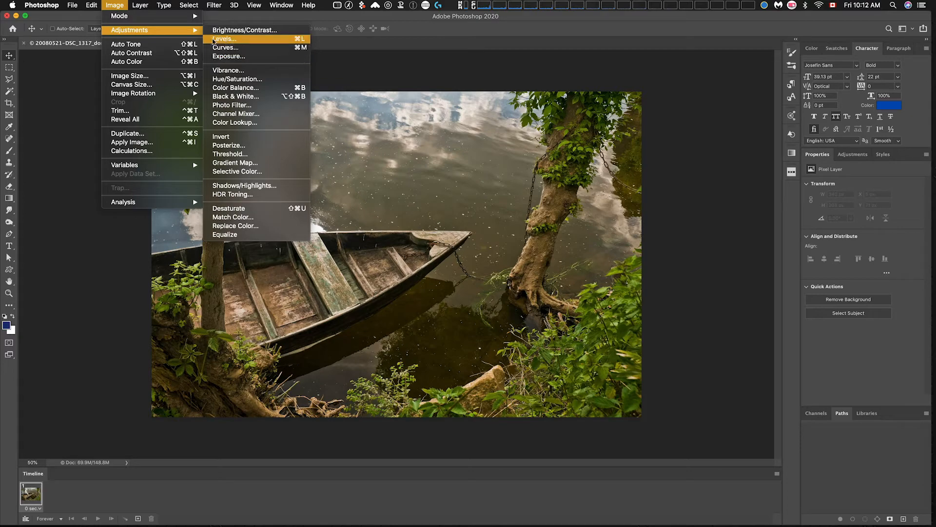
# - Open Photoshop's keyboard shortcuts editor and expand the Image commands to the Exposure entry
pyautogui.moveTo(91, 5)
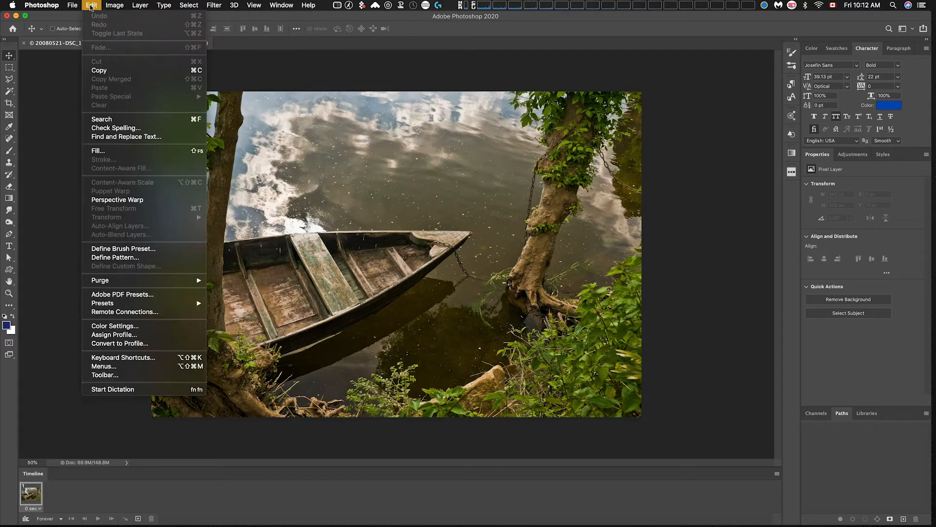
pyautogui.click(152, 356)
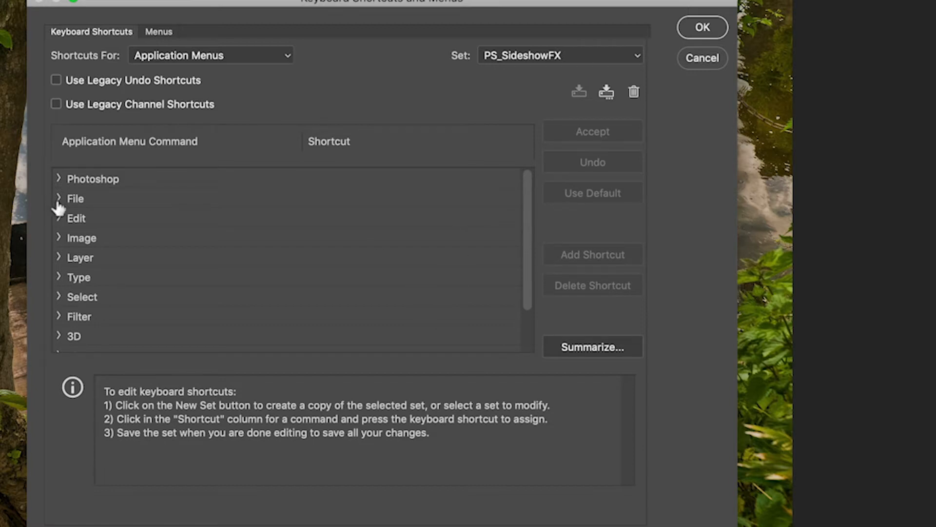
pyautogui.click(59, 237)
pyautogui.scroll(-1, 238, 320)
pyautogui.scroll(-15, 192, 292)
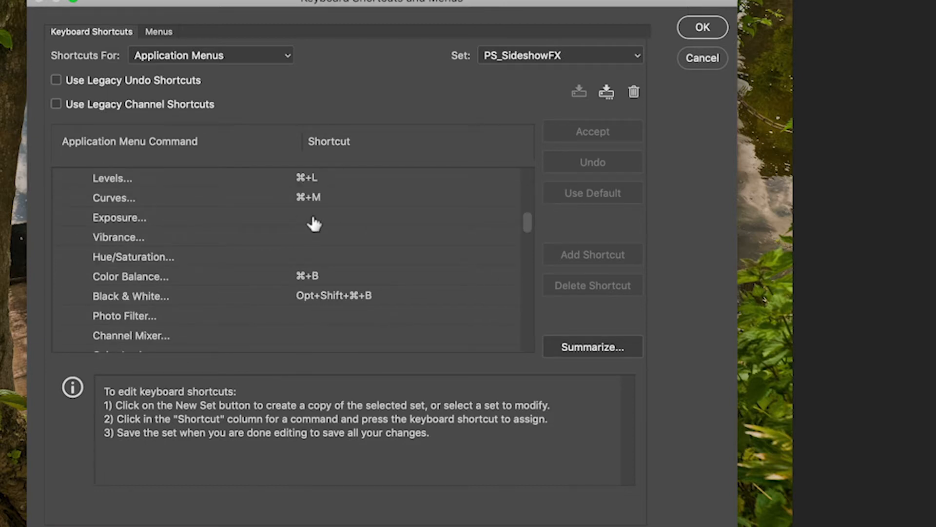
# - Assign Opt+Shift+⌘+F16 to the Exposure command, accept the conflict, and confirm the shortcut changes
pyautogui.click(313, 218)
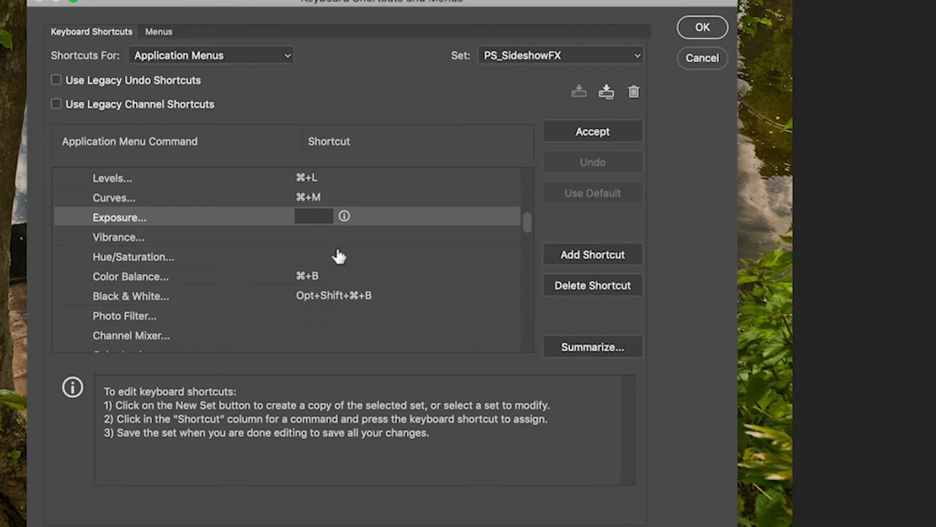
pyautogui.click(310, 214)
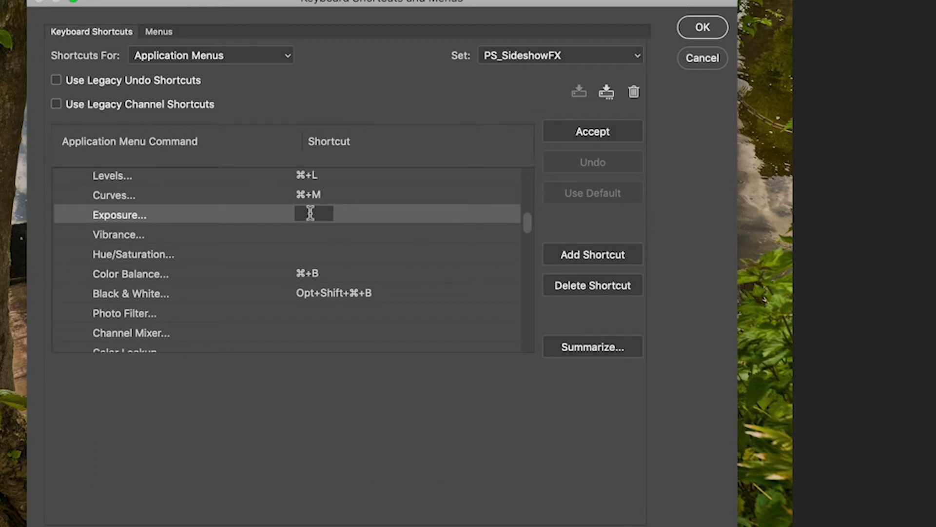
pyautogui.press('alt')
pyautogui.press('alt+shift+super+F16')
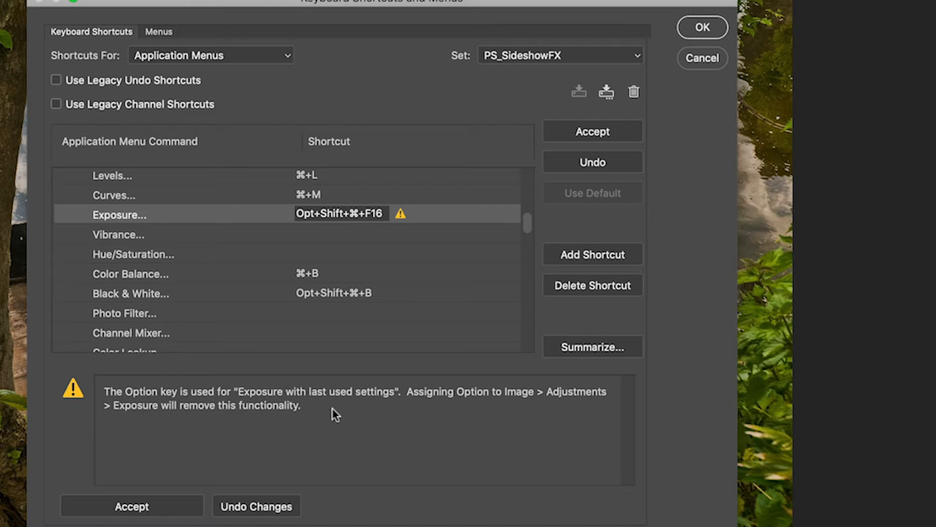
pyautogui.click(184, 504)
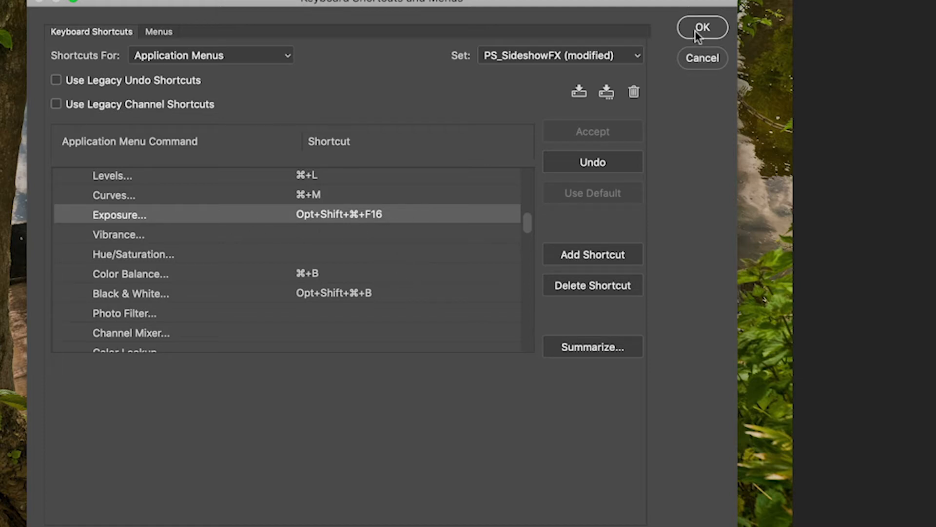
pyautogui.click(726, 28)
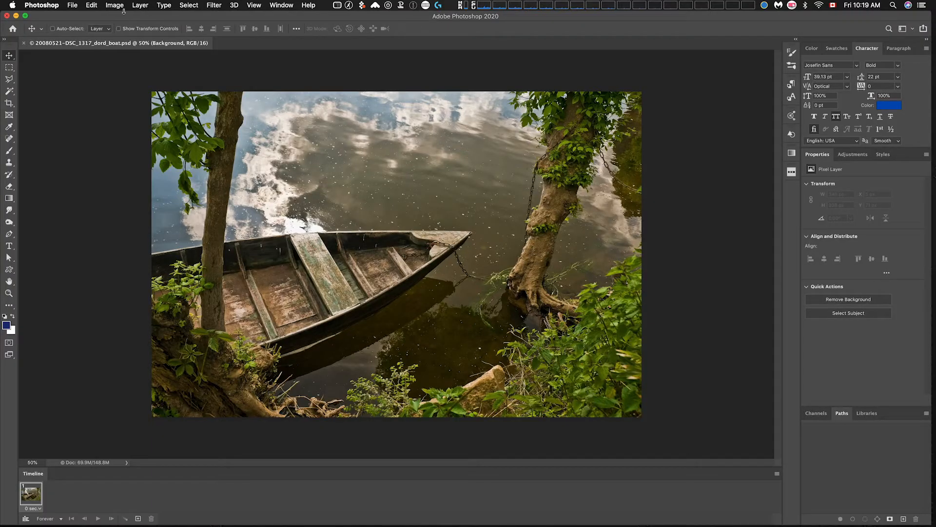
# - Check the shortcut listed beside Exposure among the Image adjustments
pyautogui.click(114, 6)
pyautogui.moveTo(144, 30)
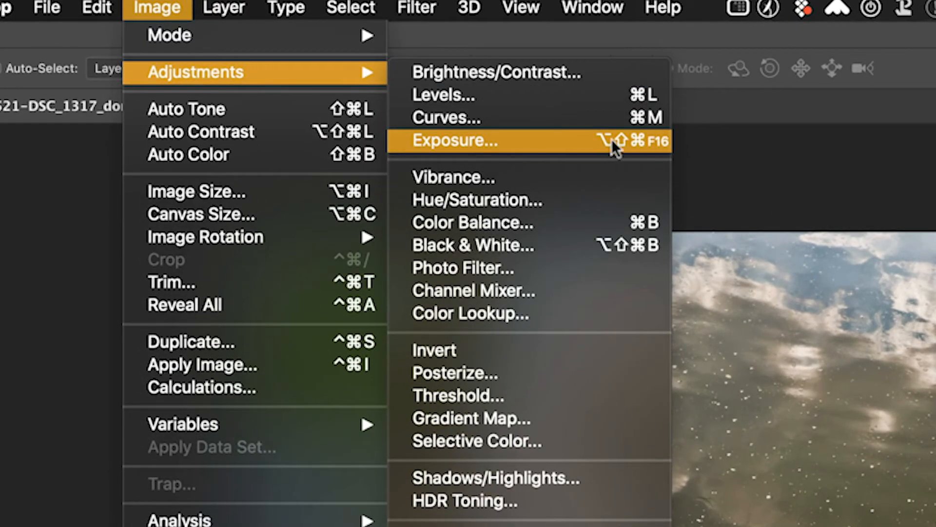
pyautogui.press('Escape')
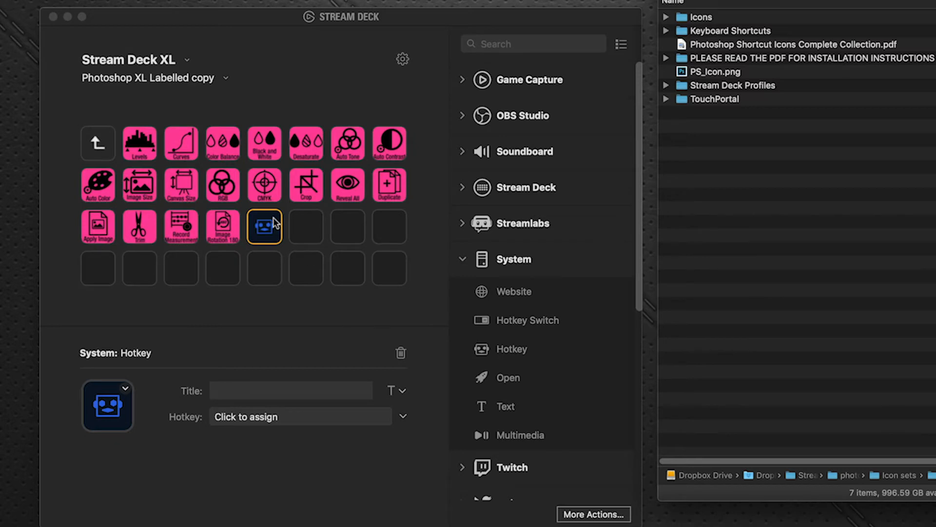
# - Switch to Stream Deck, set the new key's hotkey to Opt+Shift+⌘+F16, and hide the title on the key
pyautogui.click(278, 416)
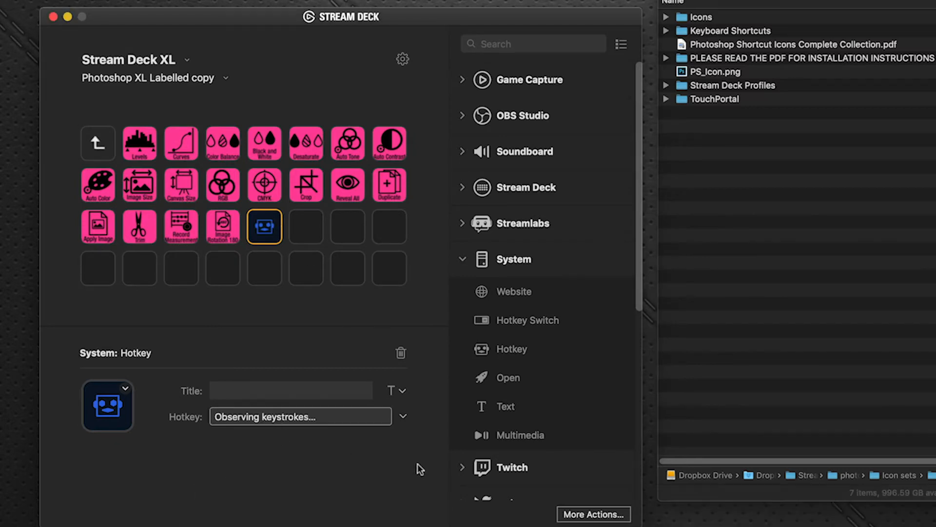
pyautogui.press('alt+shift+super+F16')
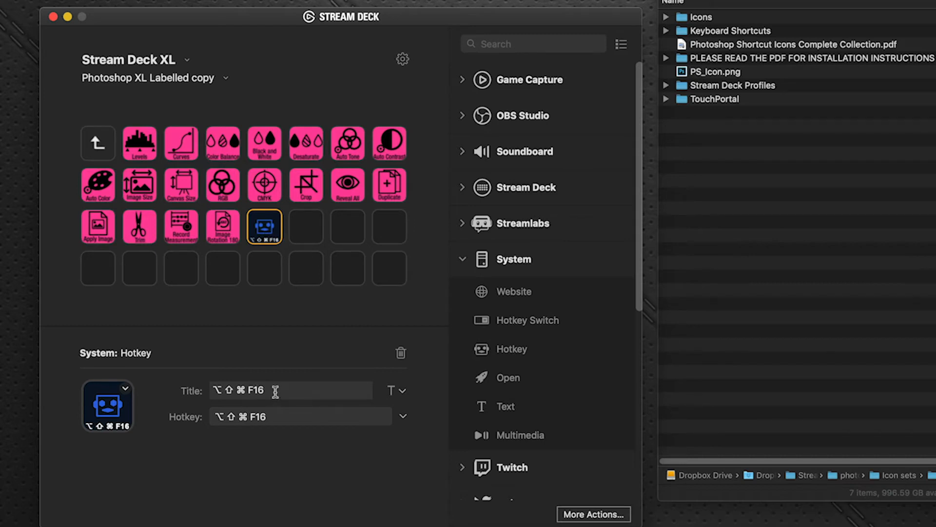
pyautogui.moveTo(274, 389); pyautogui.dragTo(185, 381)
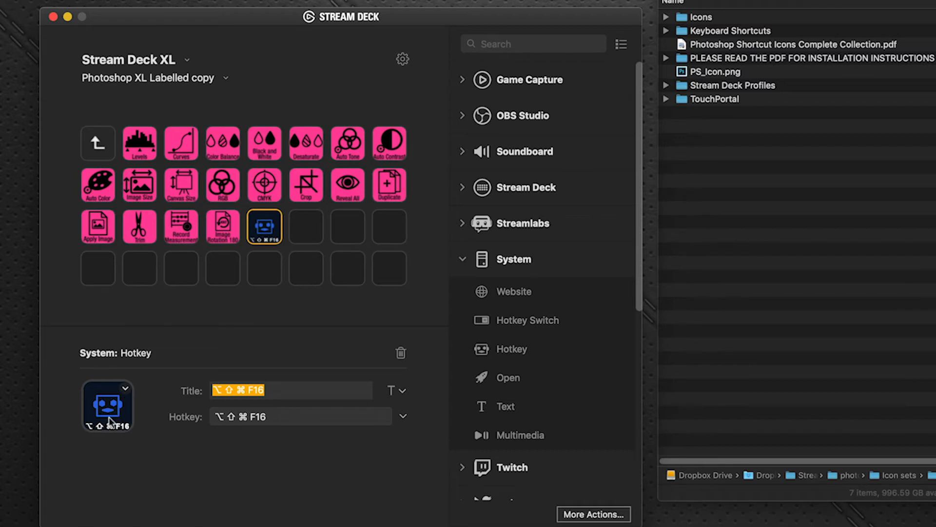
pyautogui.click(393, 390)
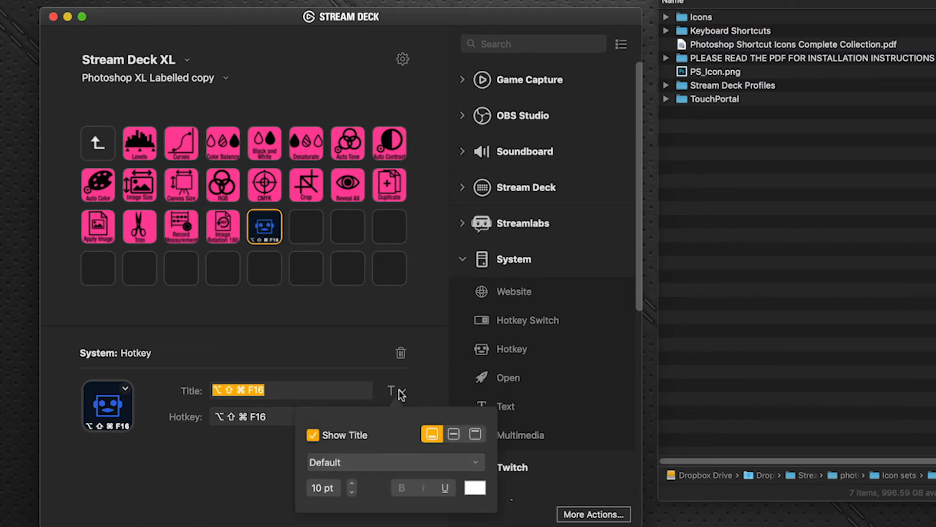
pyautogui.click(338, 434)
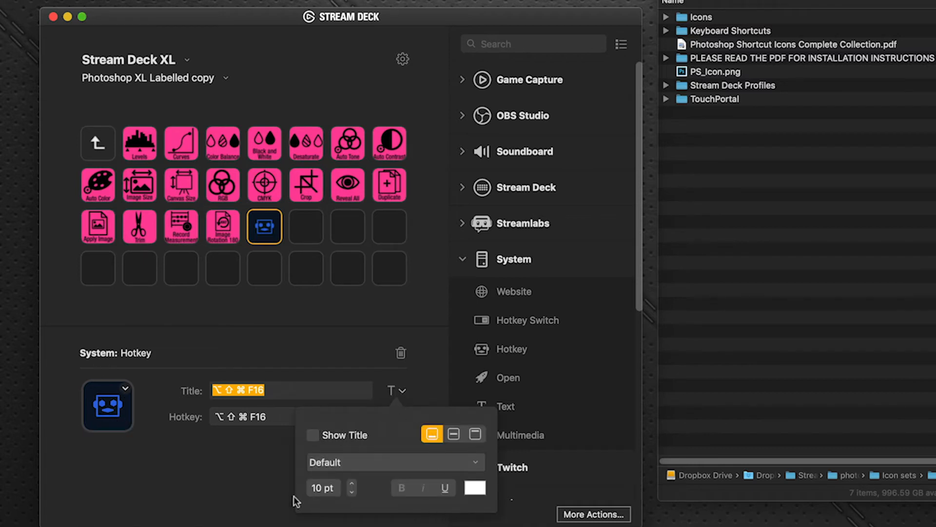
# - Title the new hotkey key "Exposure"
pyautogui.click(278, 393)
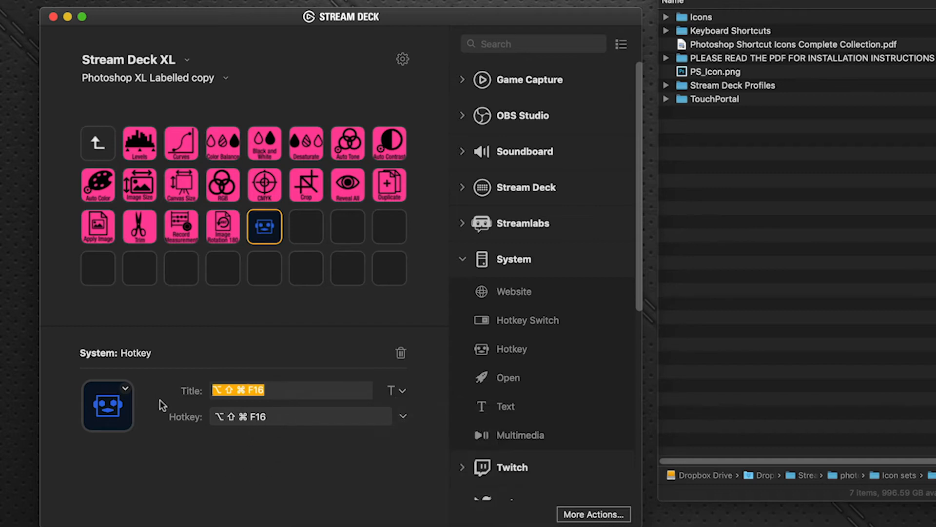
pyautogui.write('Expor')
pyautogui.press('BackSpace')
pyautogui.write('s')
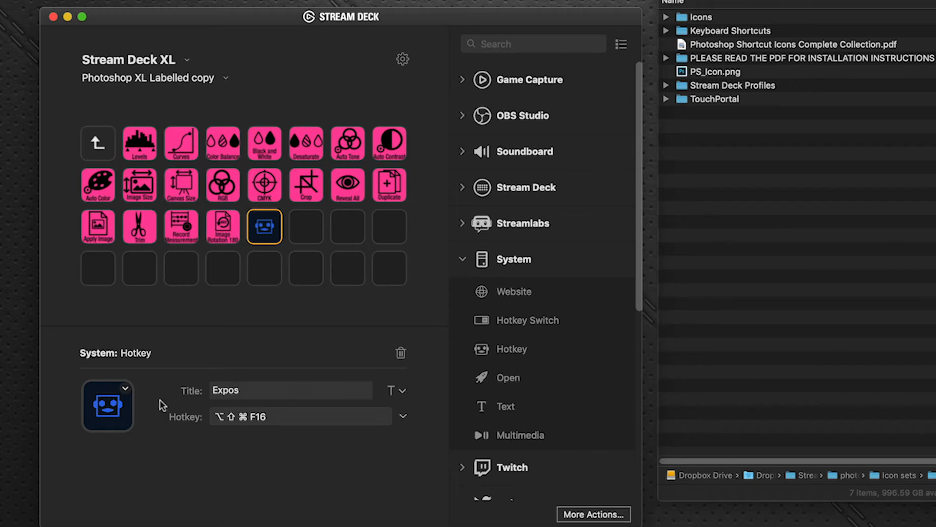
pyautogui.write('ure')
# - Apply Exposure.png from the Color Labelled icons' Menu Commands > Image > Adjustments folder as the Exposure key's icon
pyautogui.click(778, 165)
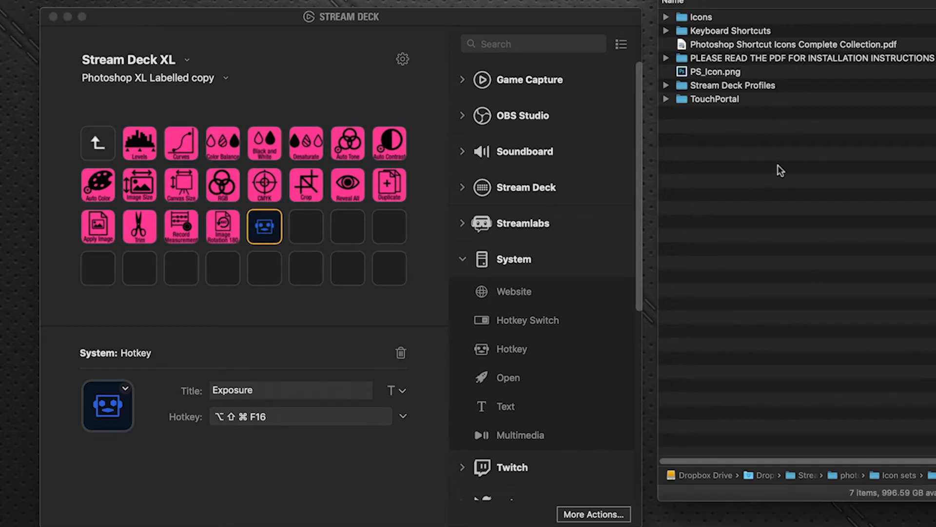
pyautogui.click(666, 17)
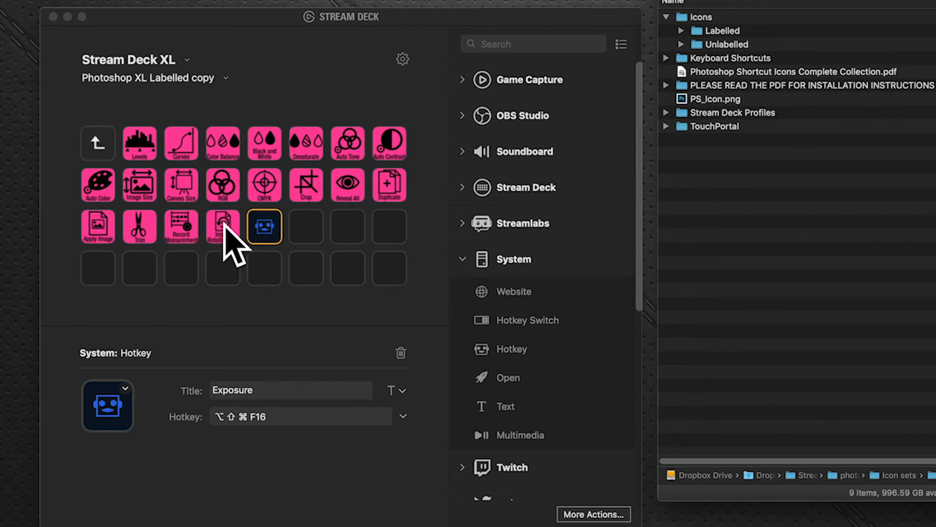
pyautogui.click(681, 30)
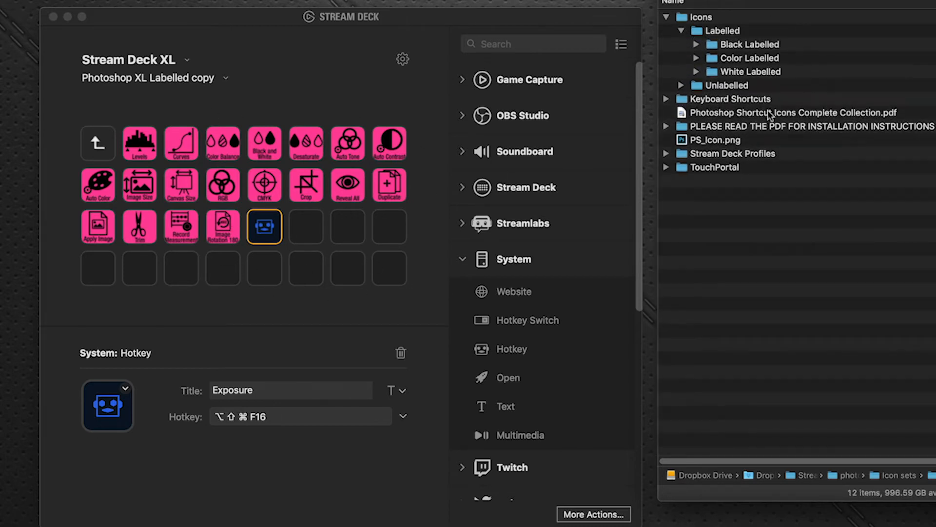
pyautogui.click(696, 58)
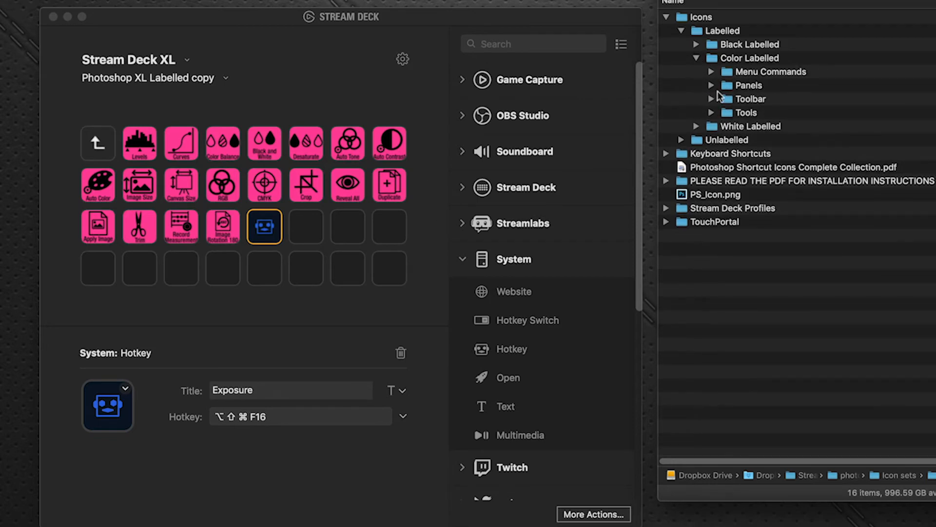
pyautogui.click(711, 73)
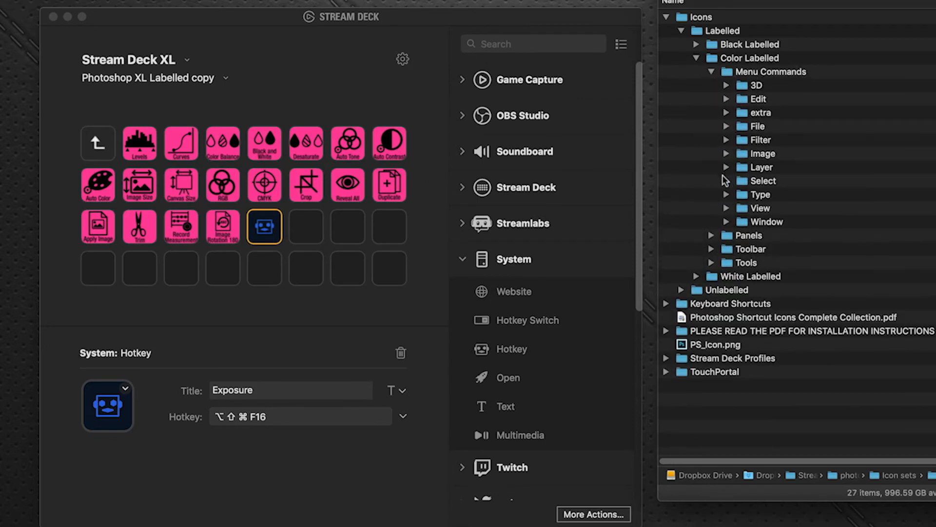
pyautogui.click(727, 153)
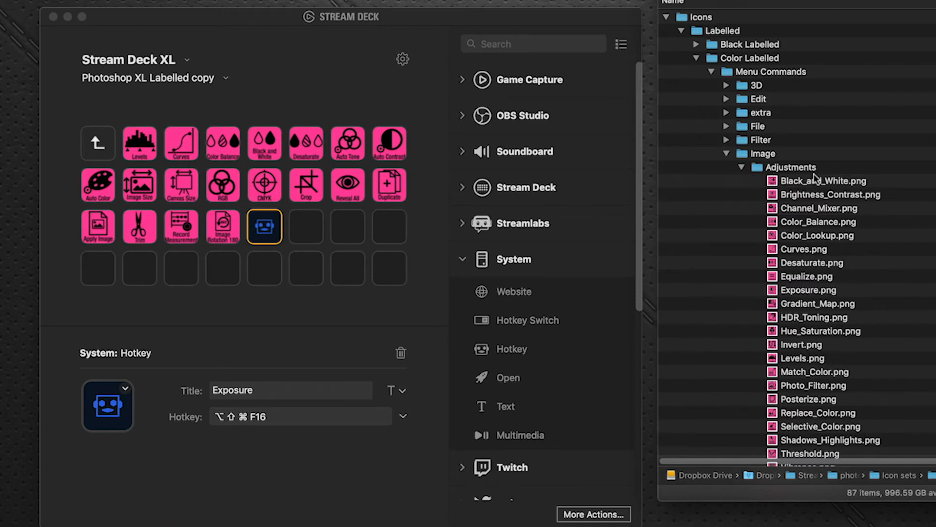
pyautogui.click(813, 291)
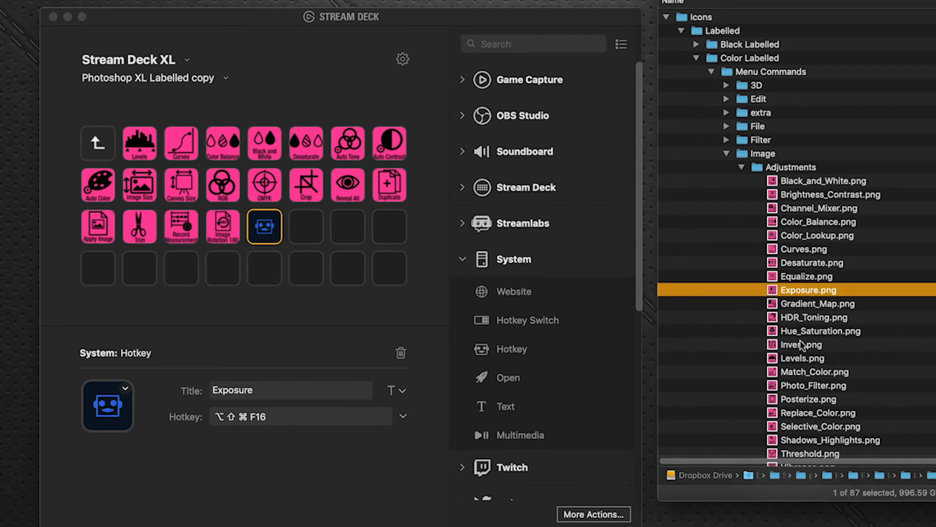
pyautogui.moveTo(776, 291); pyautogui.dragTo(108, 404)
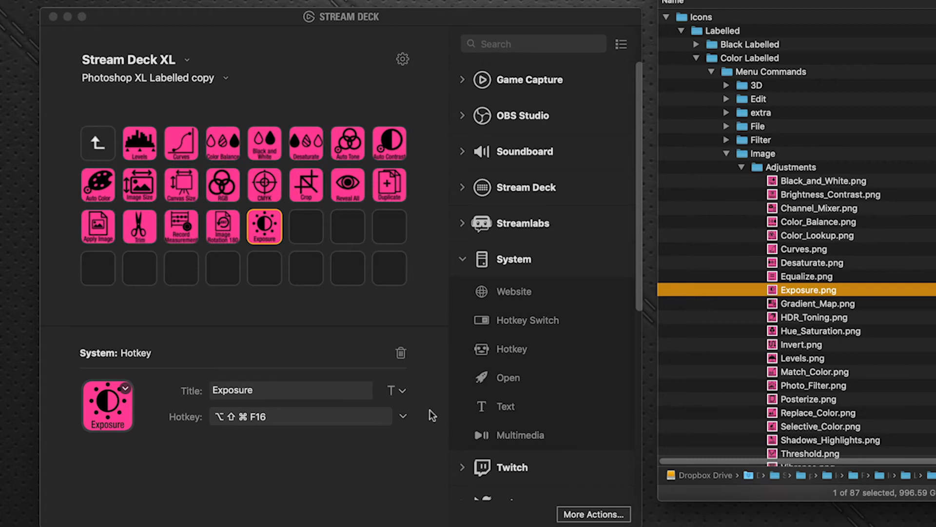
# - Switch to Photoshop, test the Exposure key's shortcut on the boat photo, and dismiss the Exposure dialog without adjusting anything
pyautogui.press('super+Tab')
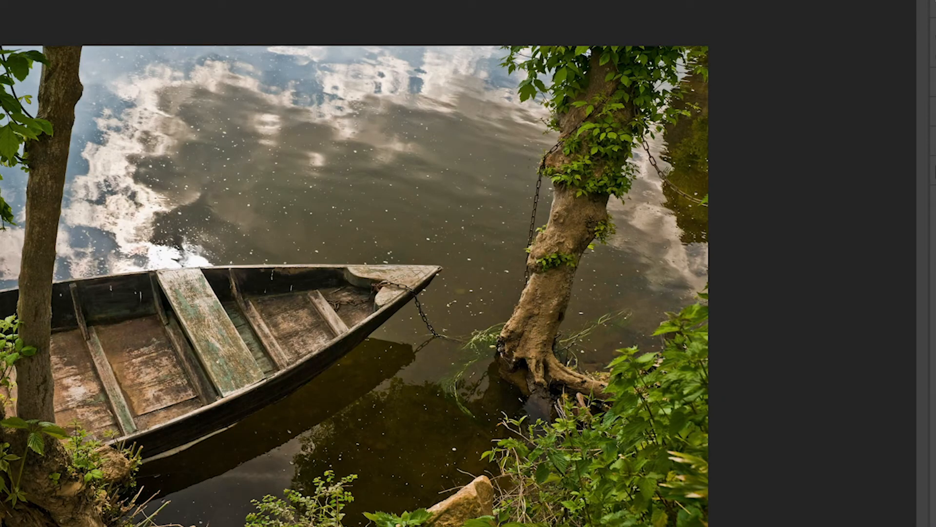
pyautogui.press('alt+shift+super+e')
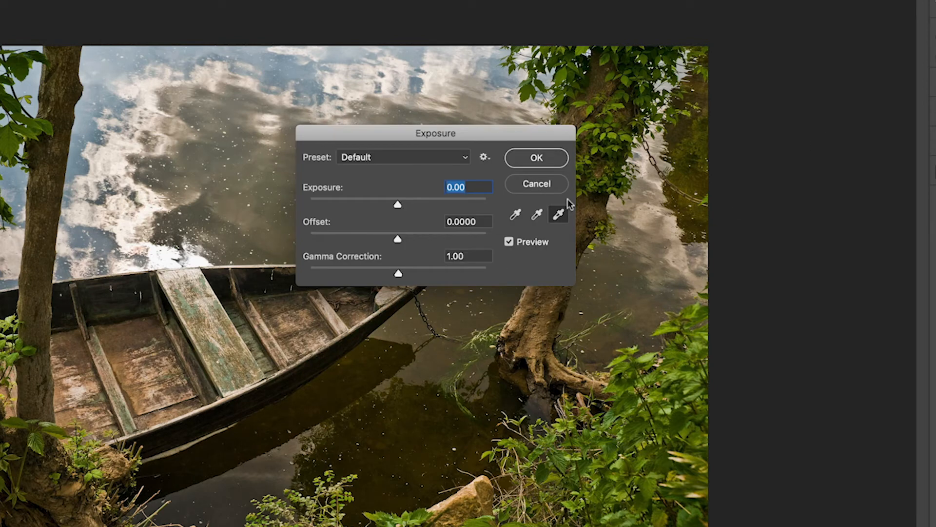
pyautogui.press('Escape')
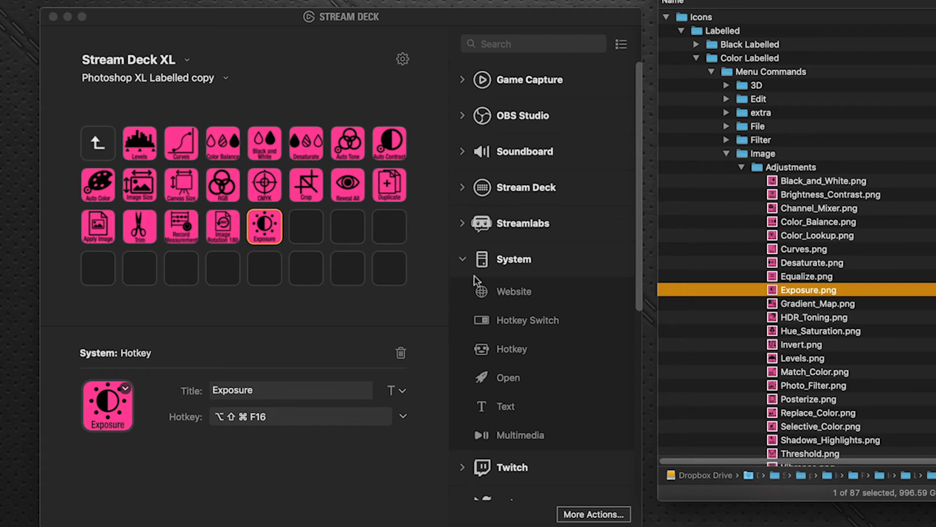
# - Delete the Auto Contrast key in Stream Deck and move the Exposure key into its slot
pyautogui.click(398, 136)
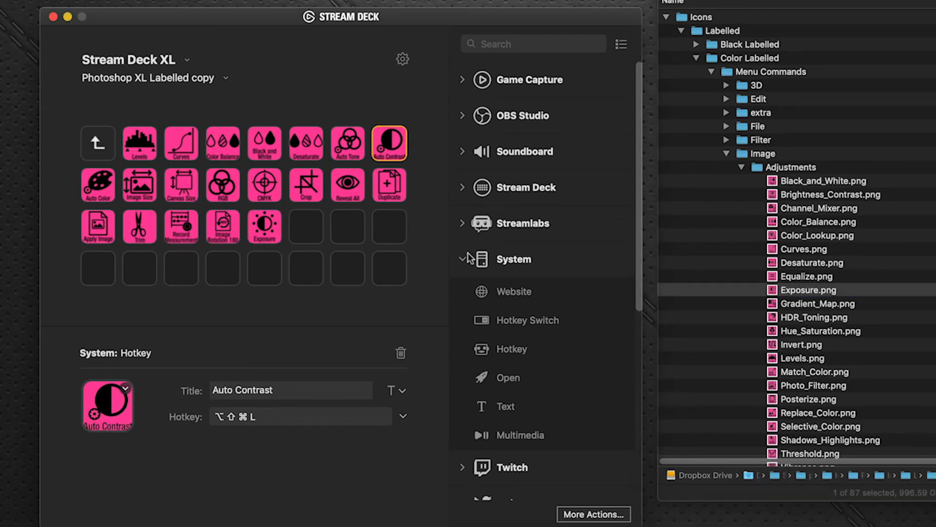
pyautogui.press('Delete')
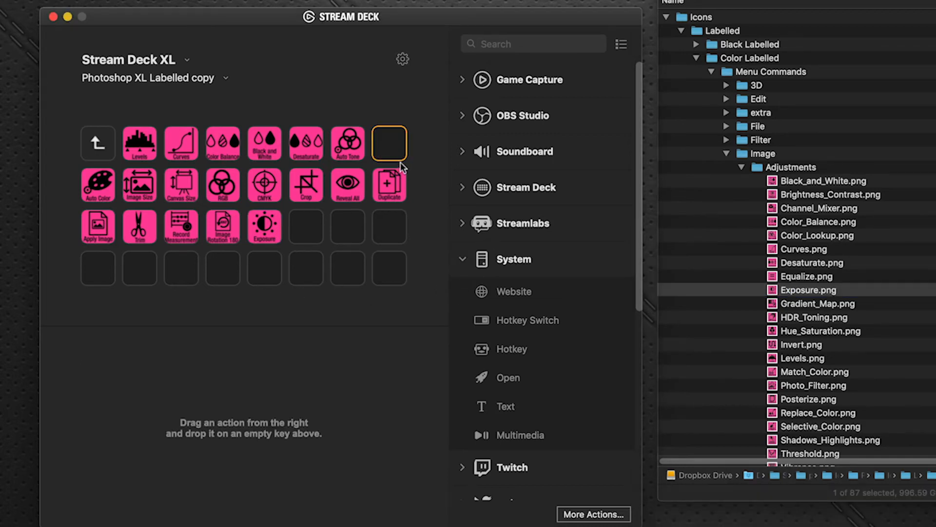
pyautogui.moveTo(263, 231); pyautogui.dragTo(389, 145)
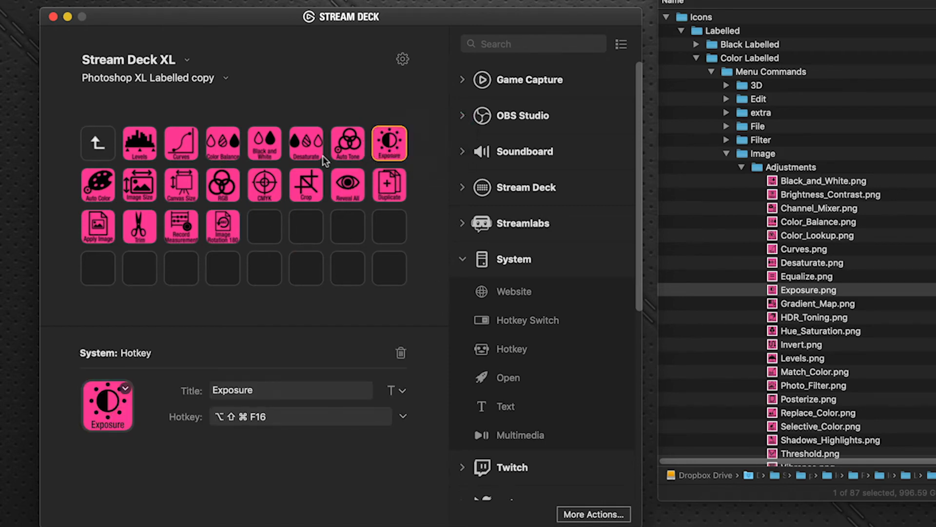
# - Move the Desaturate and Black and White keys to free slots in the third row, and place Auto Tone beside Color Balance
pyautogui.moveTo(308, 145); pyautogui.dragTo(306, 227)
pyautogui.moveTo(266, 140); pyautogui.dragTo(265, 227)
pyautogui.moveTo(347, 142); pyautogui.dragTo(265, 143)
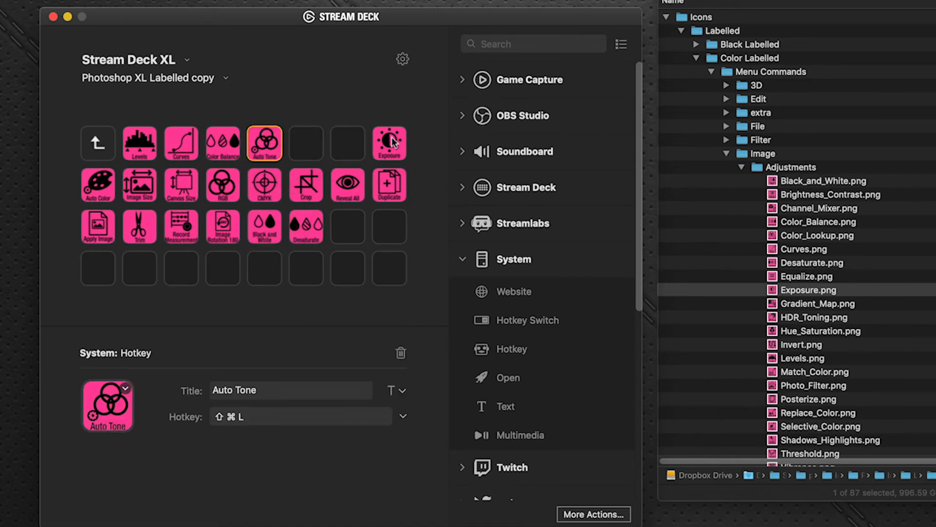
# - Place Exposure beside Auto Tone, and move Reveal All and Duplicate up to fill the last two slots of the first row
pyautogui.moveTo(393, 143); pyautogui.dragTo(306, 144)
pyautogui.moveTo(345, 171); pyautogui.dragTo(348, 146)
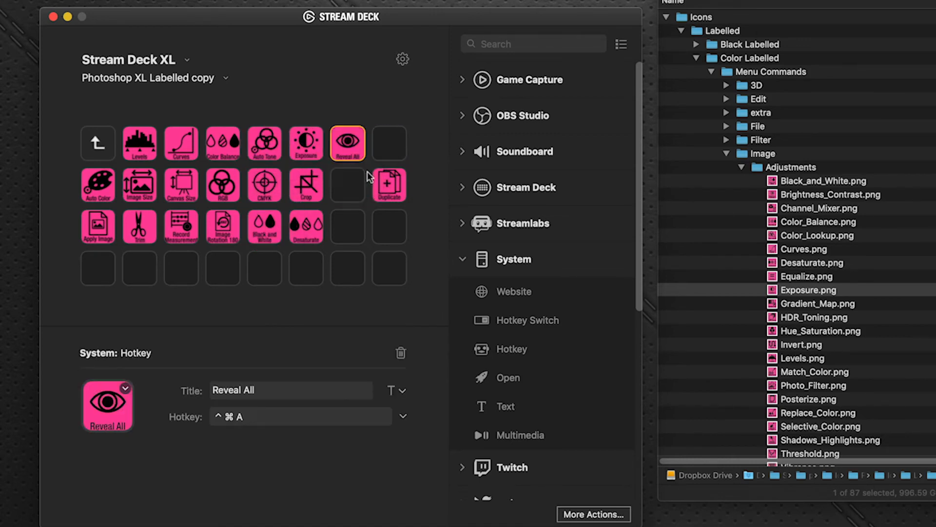
pyautogui.moveTo(390, 185); pyautogui.dragTo(390, 144)
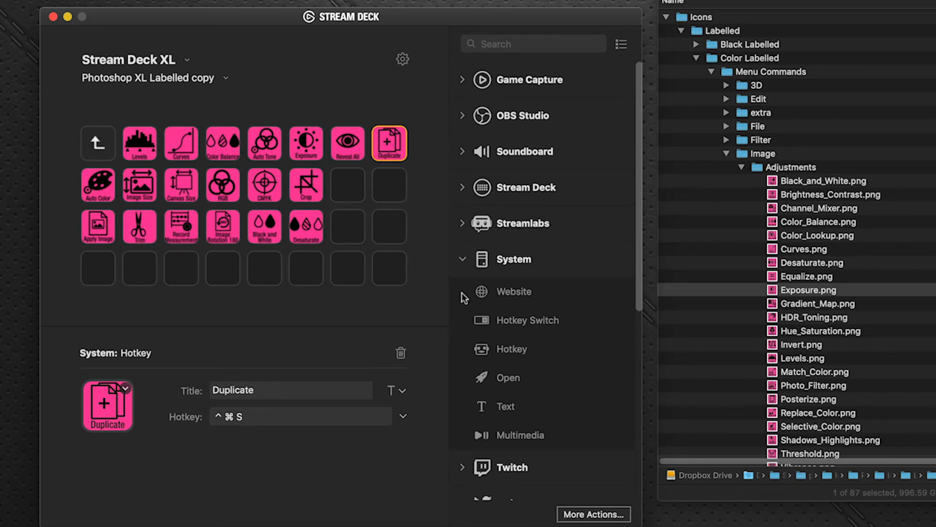
# - Return to the profile's main page and create a new folder on the empty key beside Panels
pyautogui.doubleClick(97, 142)
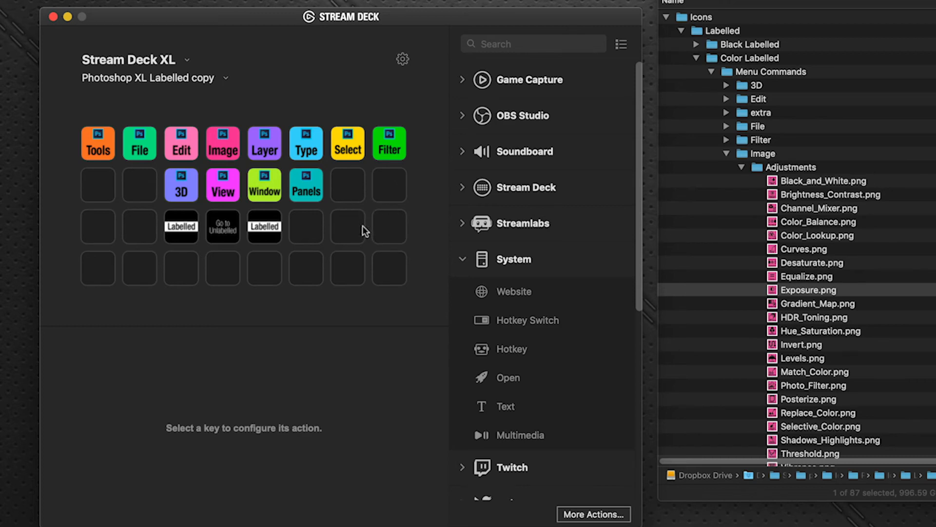
pyautogui.click(351, 195)
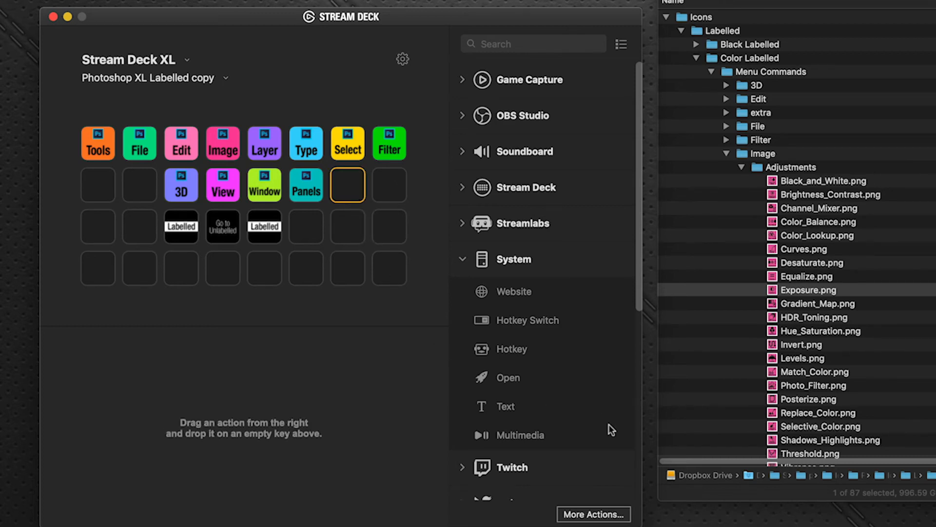
pyautogui.scroll(-5, 569, 452)
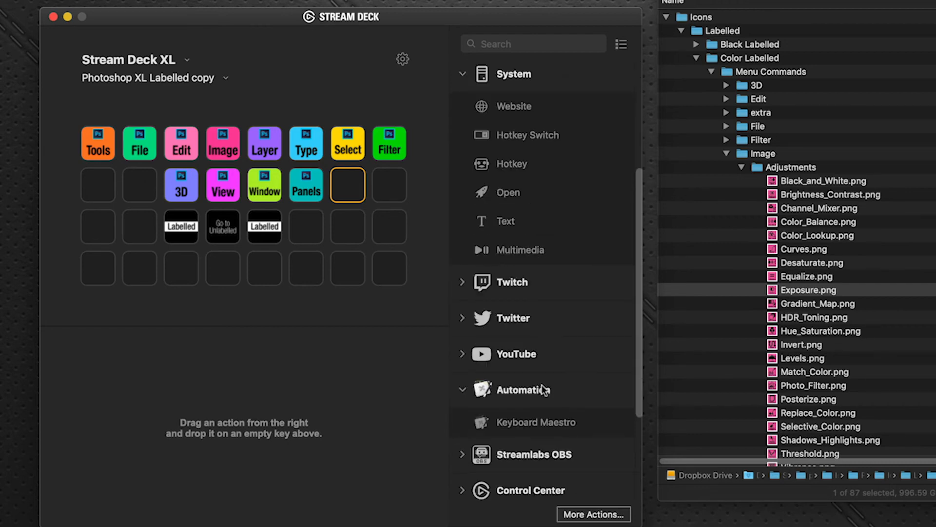
pyautogui.scroll(4, 543, 390)
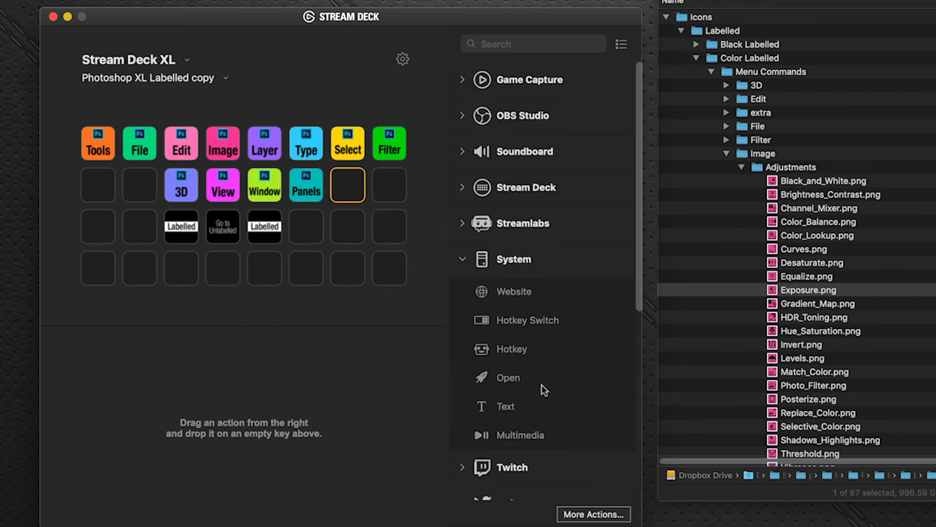
pyautogui.click(462, 190)
pyautogui.moveTo(517, 227); pyautogui.dragTo(347, 188)
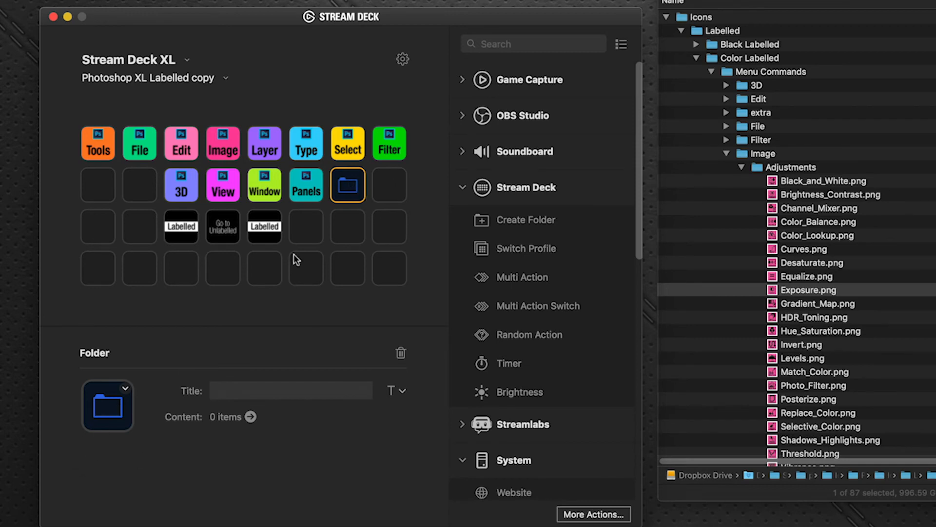
# - Look inside the new folder at its available key slots, and return to the main page
pyautogui.doubleClick(337, 188)
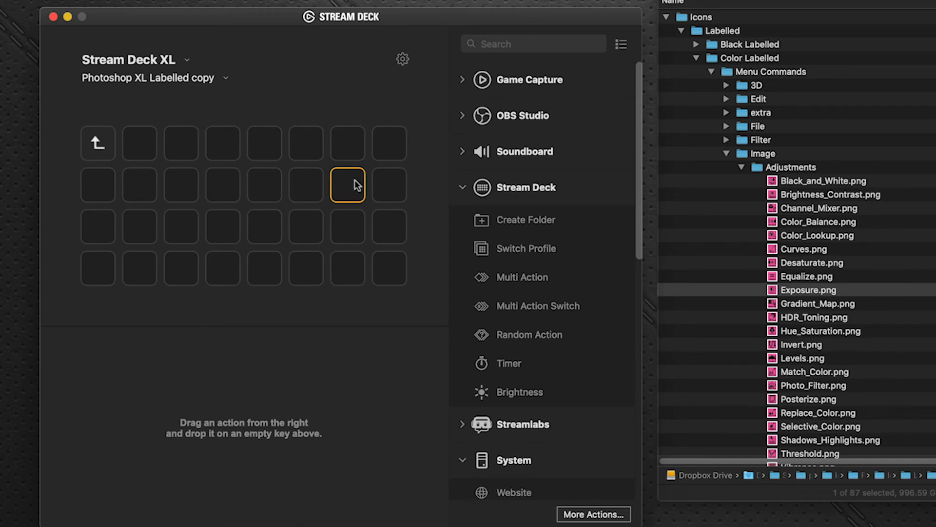
pyautogui.click(154, 148)
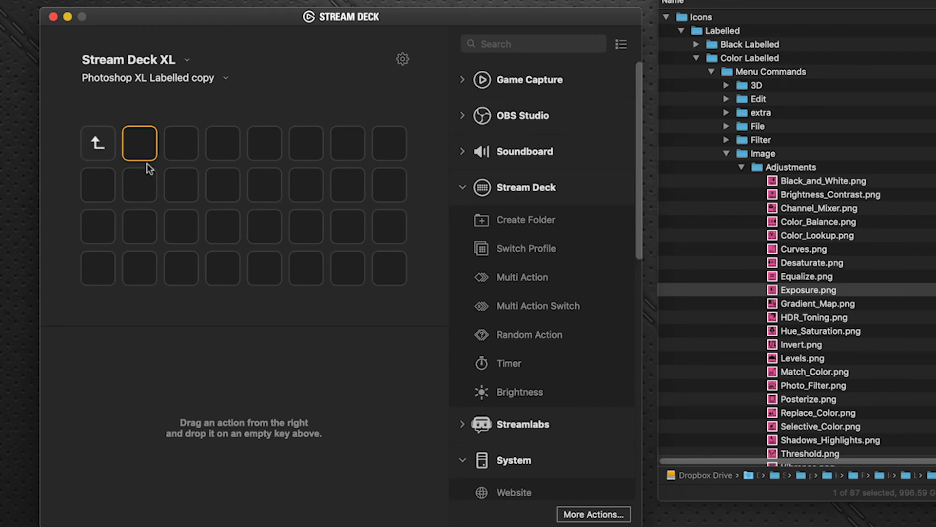
pyautogui.click(100, 149)
# - Copy the Fill key from the Edit folder into the first free slot of the new folder
pyautogui.click(177, 148)
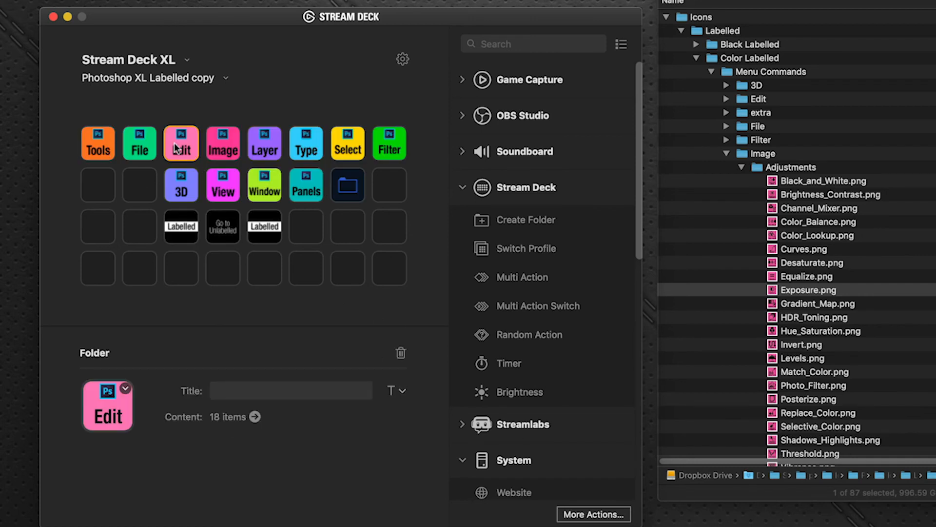
pyautogui.doubleClick(176, 149)
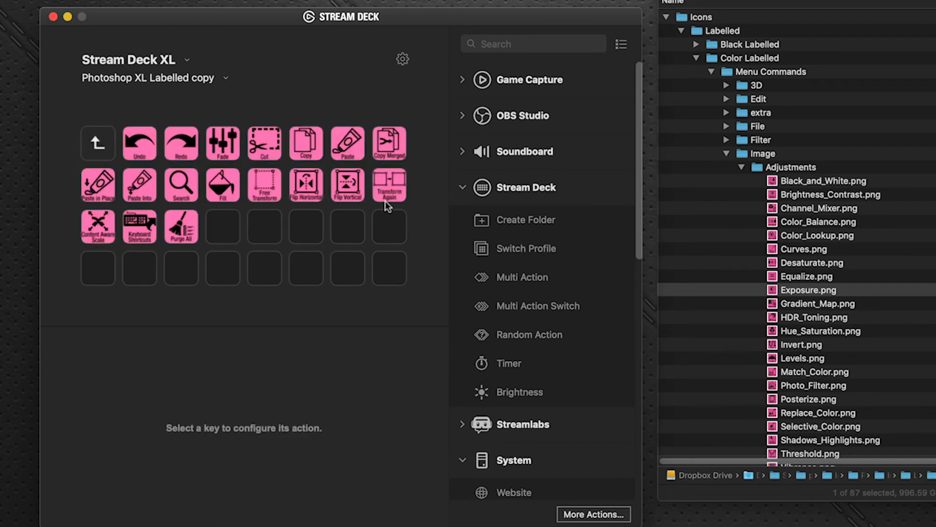
pyautogui.click(223, 184)
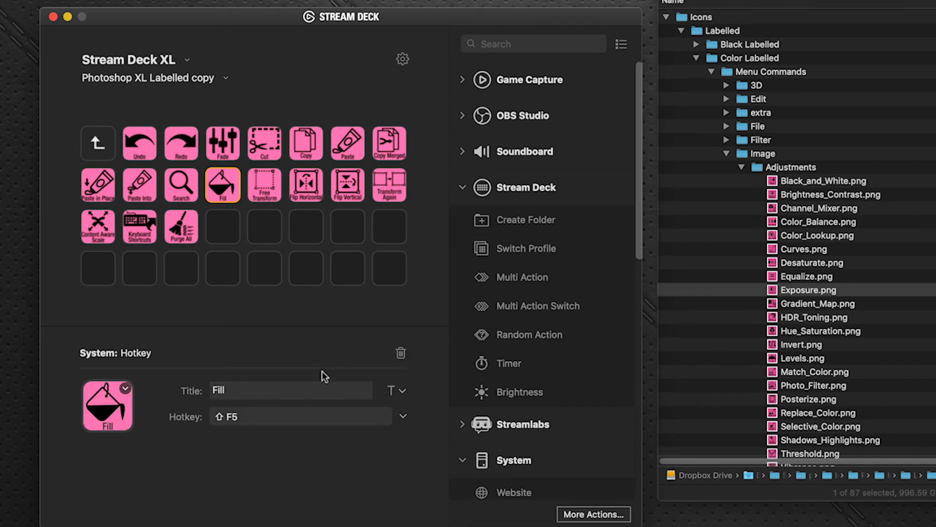
pyautogui.doubleClick(105, 143)
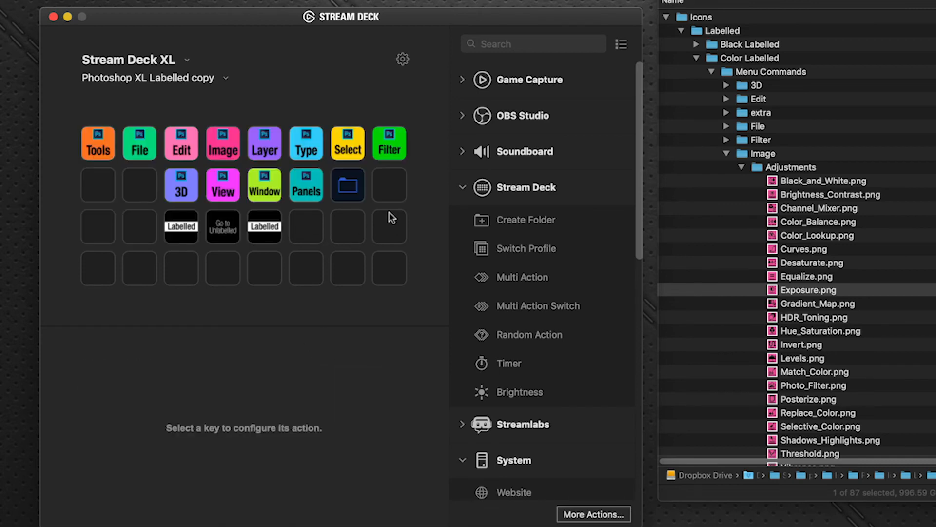
pyautogui.doubleClick(334, 177)
pyautogui.click(138, 151)
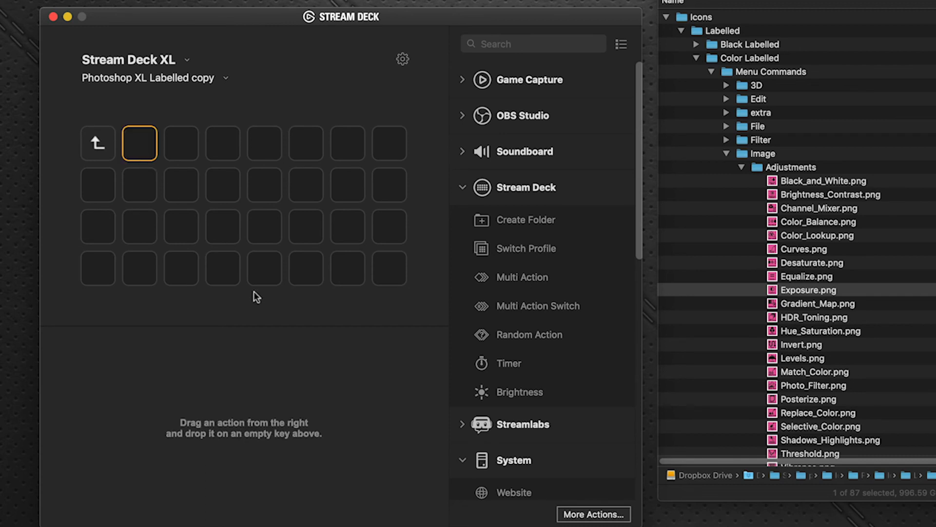
pyautogui.press('super+v')
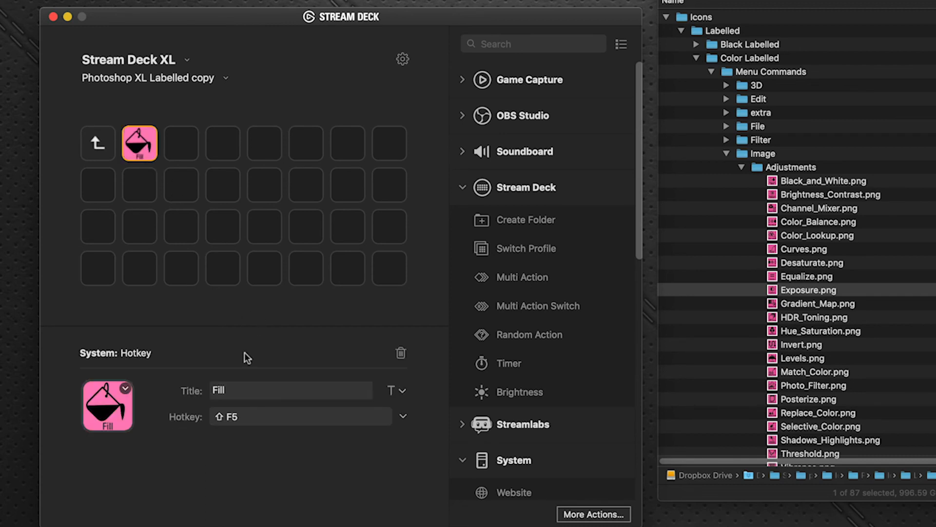
# - Copy the New Group key from the Layer folder into the new folder, beside the Fill key
pyautogui.doubleClick(104, 155)
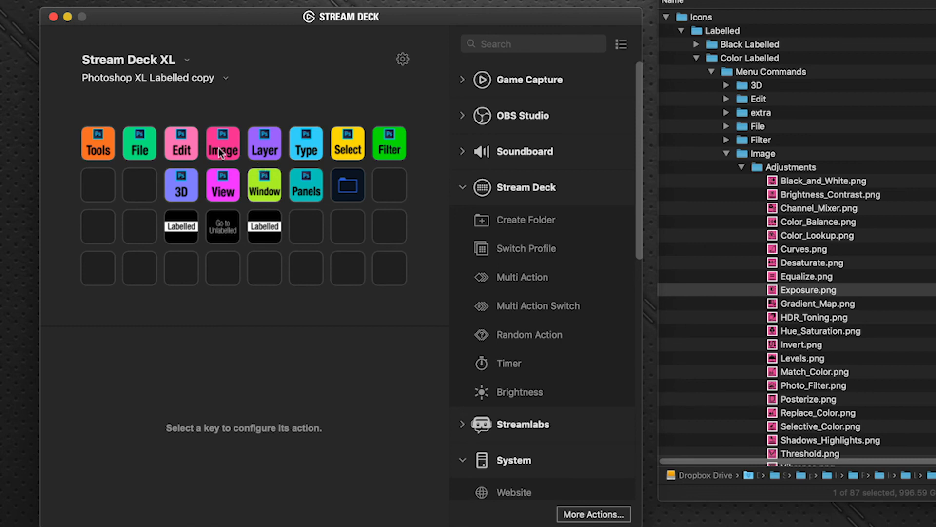
pyautogui.doubleClick(263, 149)
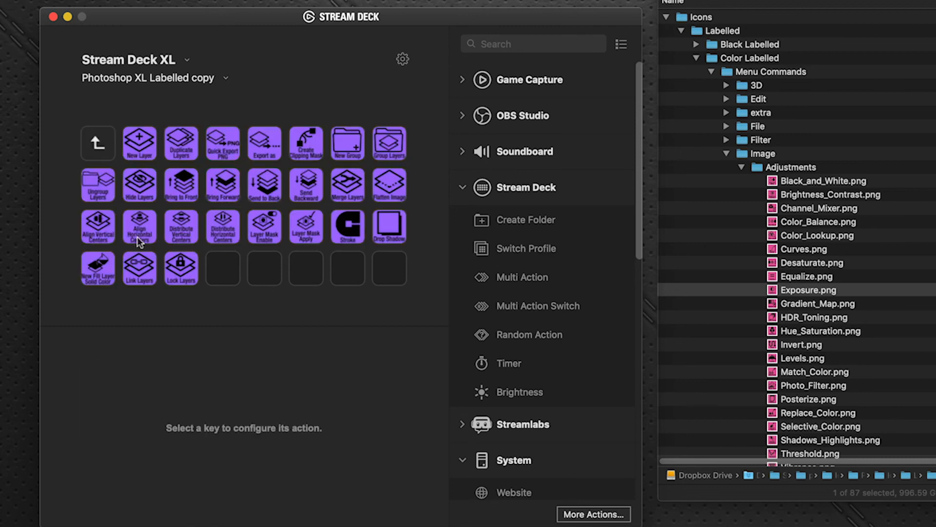
pyautogui.click(359, 155)
pyautogui.click(100, 146)
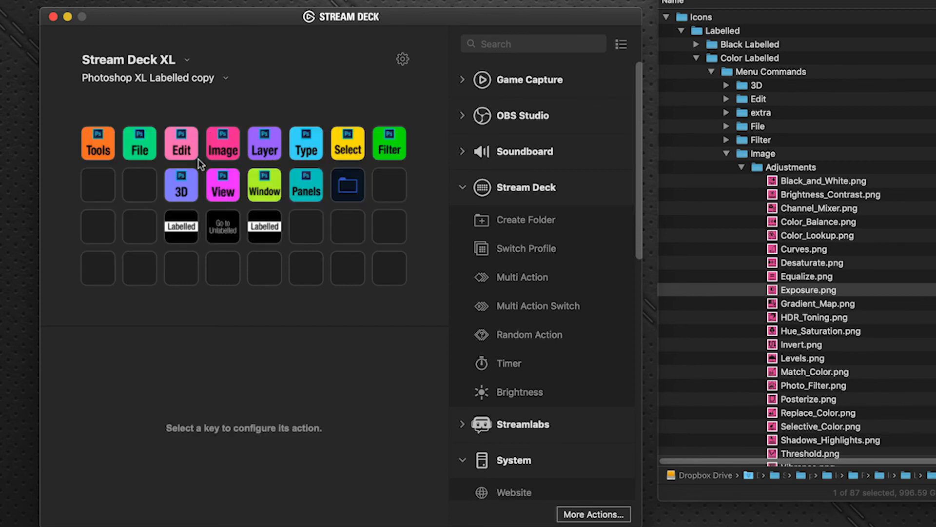
pyautogui.doubleClick(361, 187)
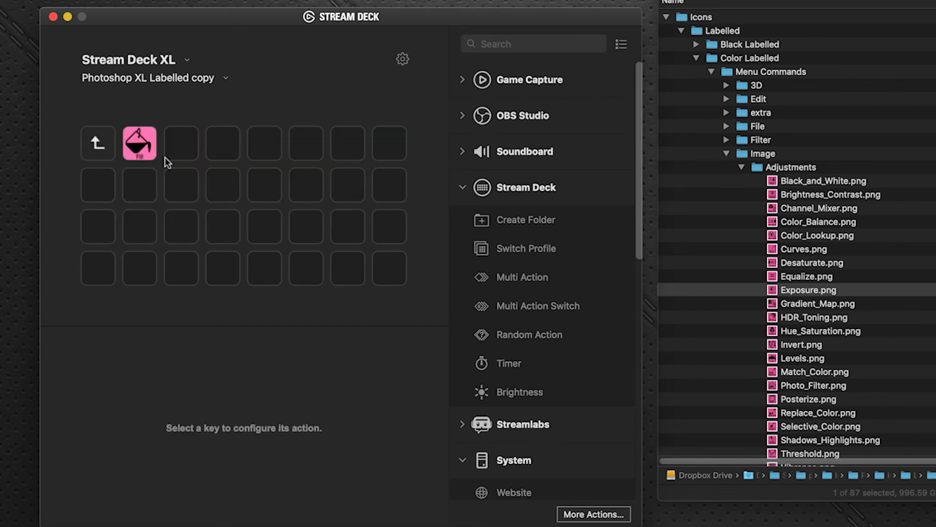
pyautogui.click(170, 156)
pyautogui.press('super+v')
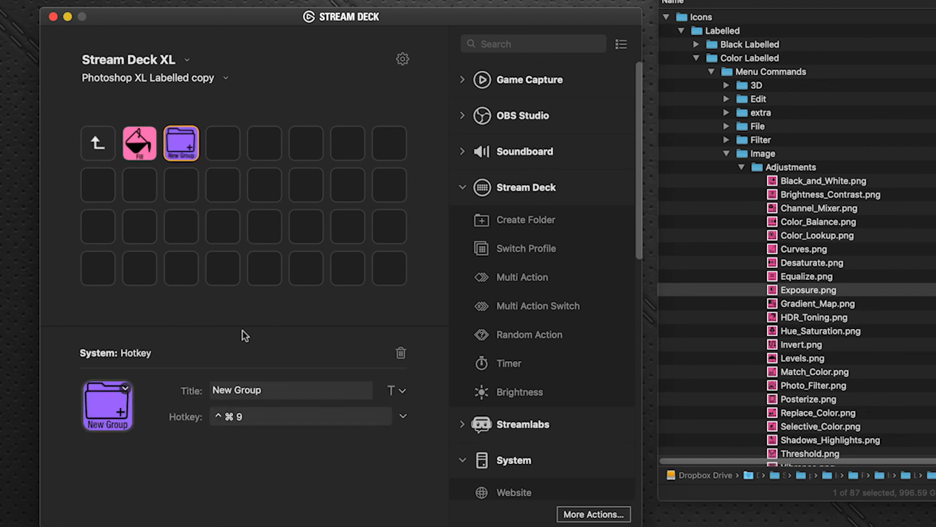
# - Copy the Select All key from the Select folder into the new folder beside New Group, and return to the main page
pyautogui.click(106, 141)
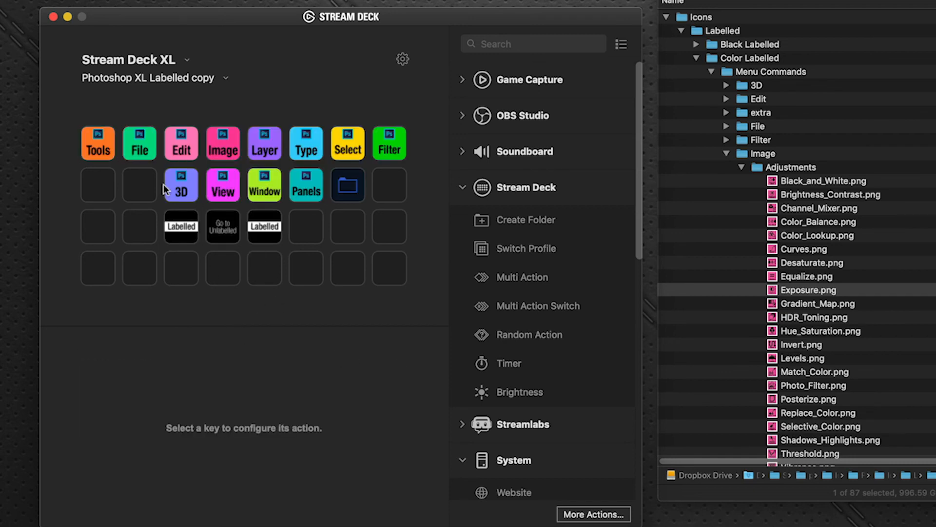
pyautogui.doubleClick(349, 143)
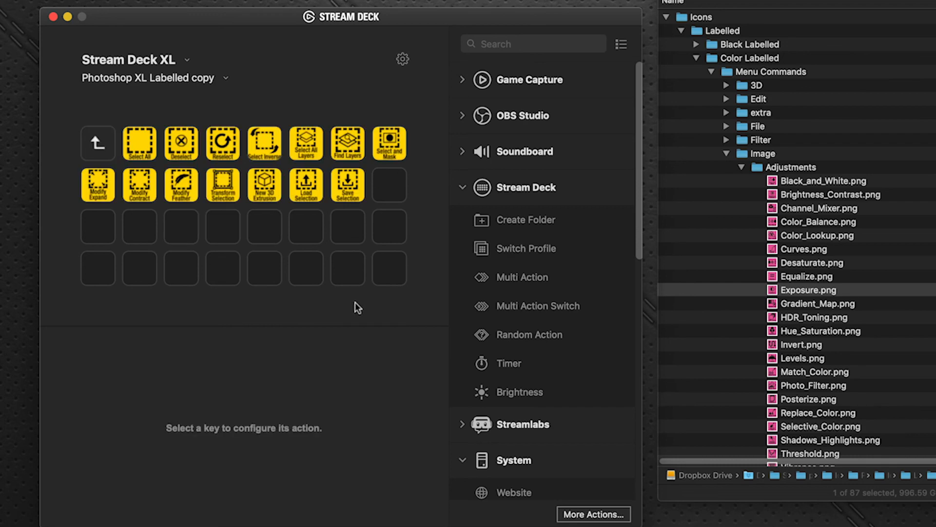
pyautogui.click(267, 188)
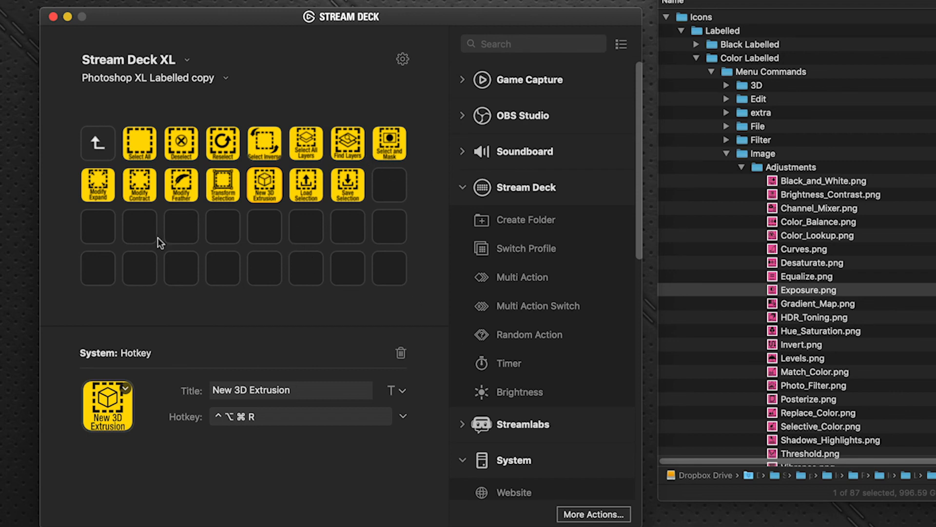
pyautogui.click(140, 146)
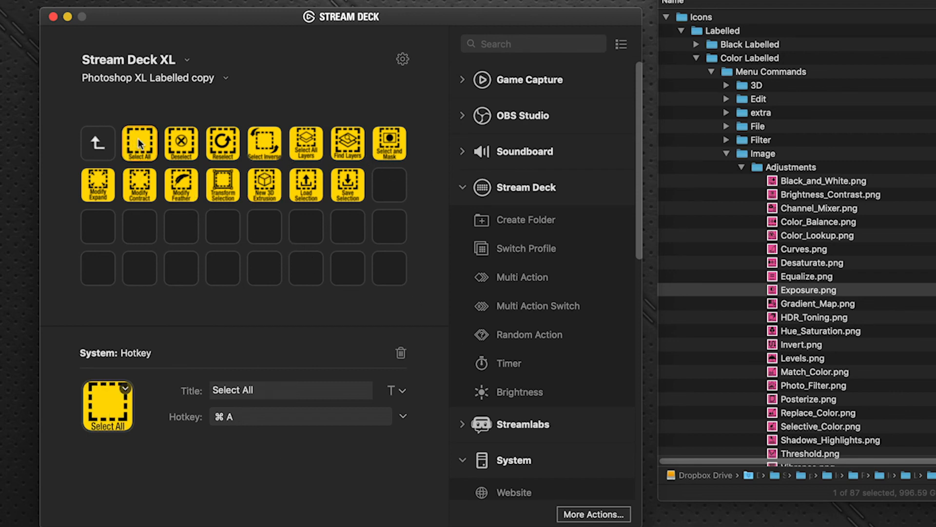
pyautogui.click(97, 143)
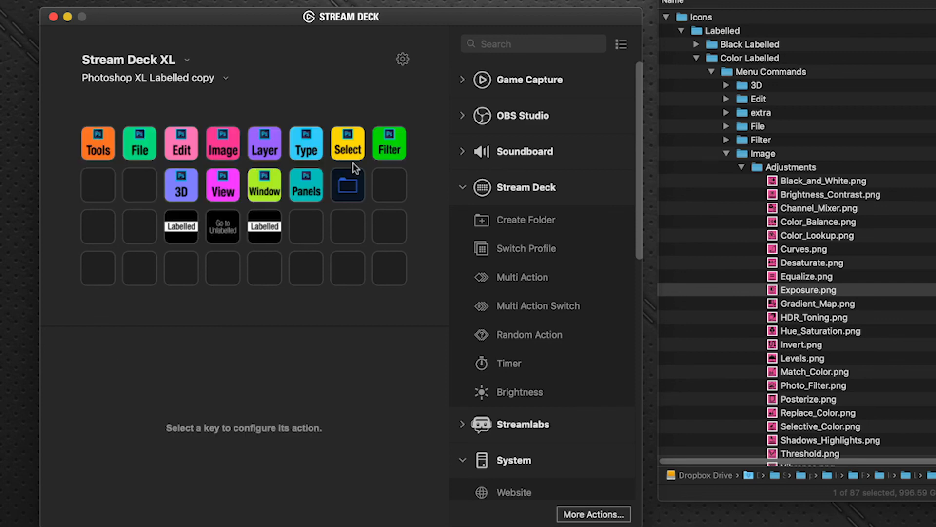
pyautogui.click(348, 185)
pyautogui.doubleClick(348, 184)
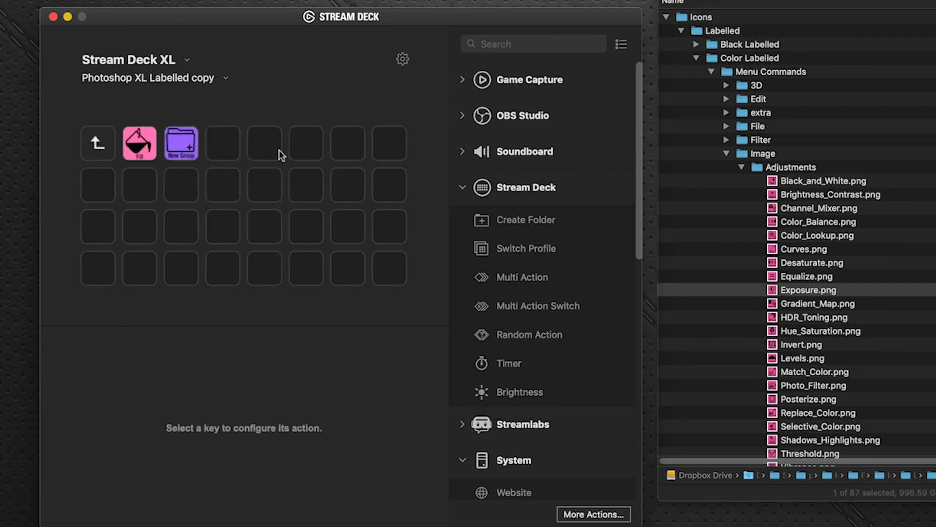
pyautogui.click(223, 155)
pyautogui.press('super+v')
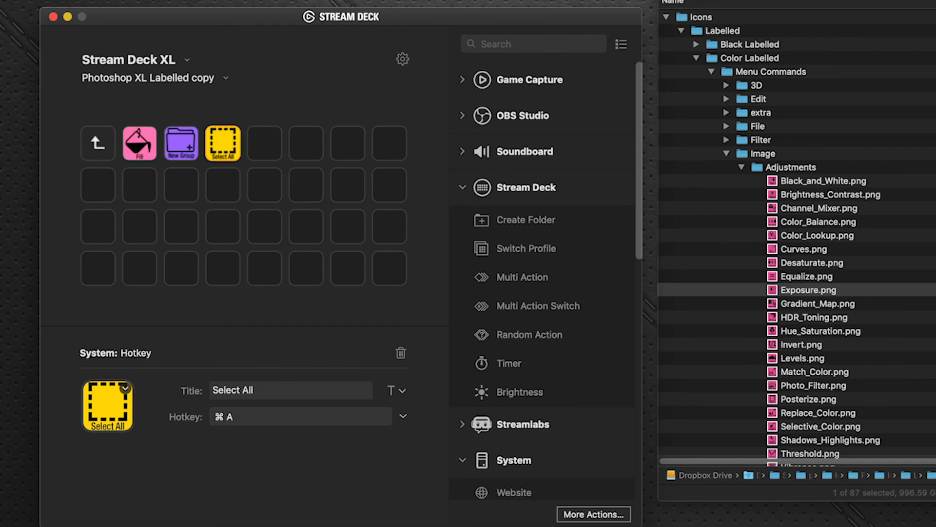
pyautogui.click(100, 142)
pyautogui.doubleClick(100, 142)
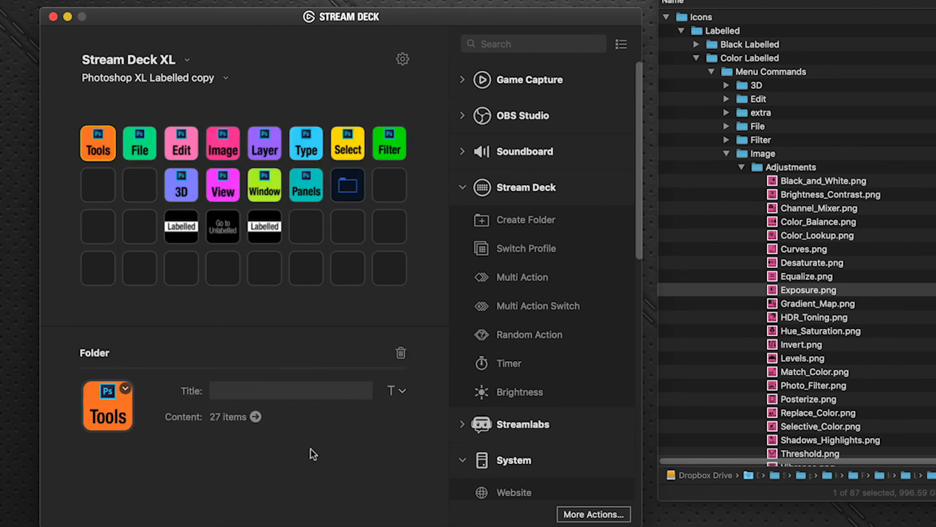